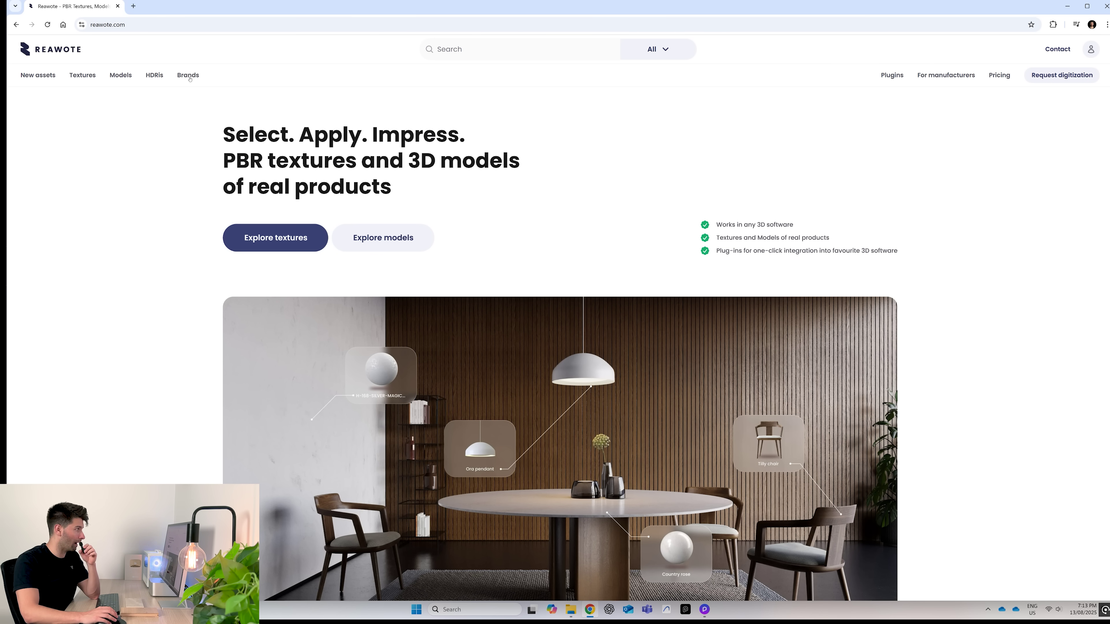
Filter Reawote's textures library to the Wood > Floor category
left_click(82, 76)
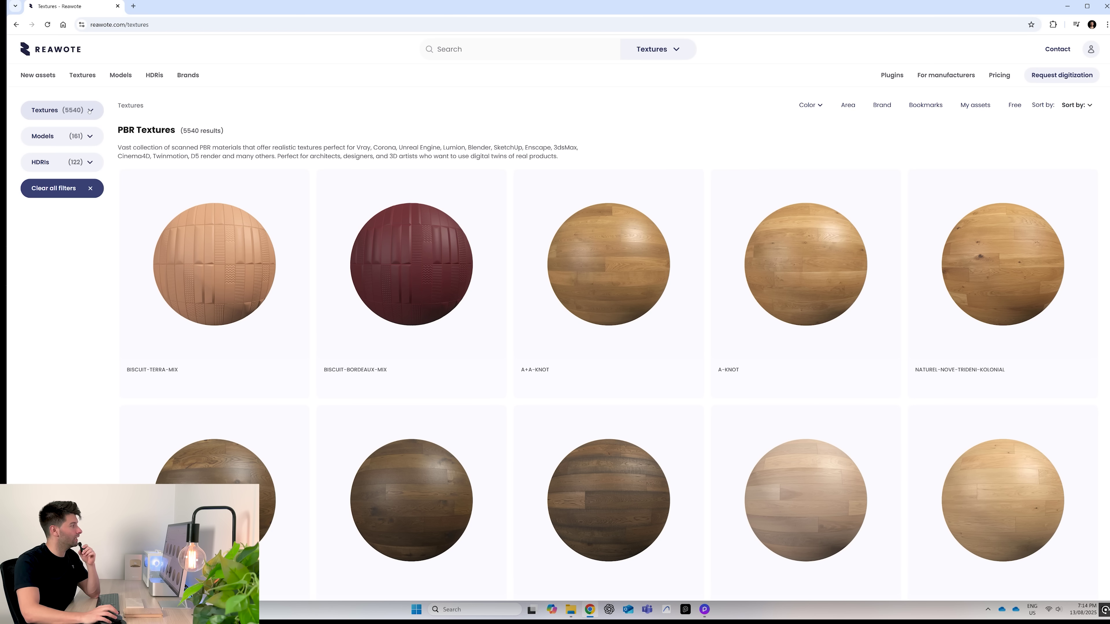
left_click(90, 111)
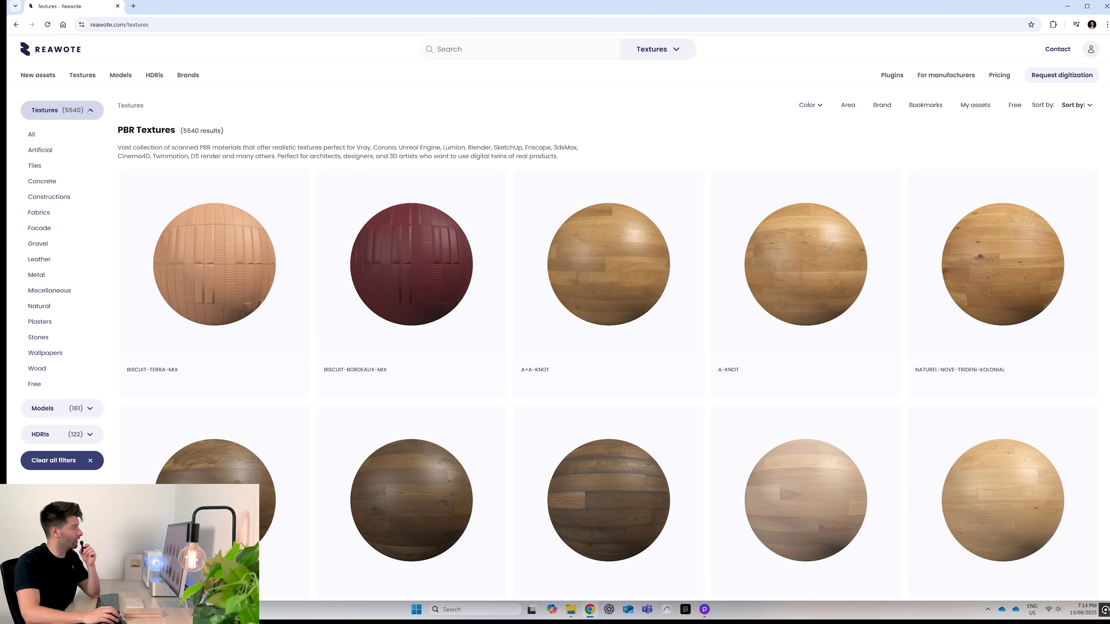
left_click(41, 368)
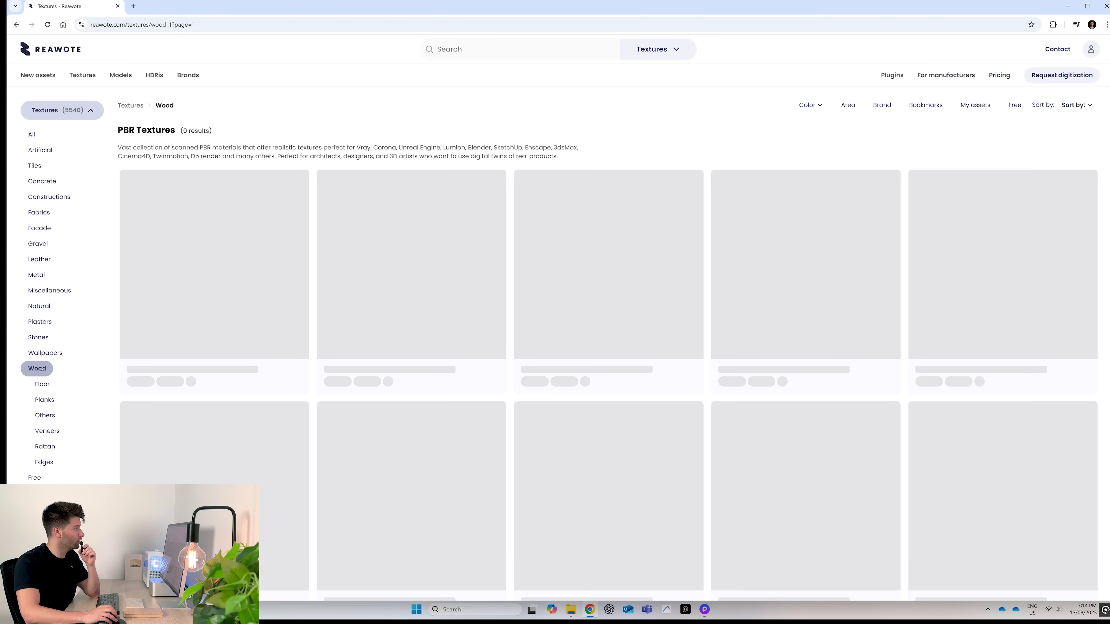
left_click(43, 383)
Check the Color filter options and scroll through the 254 wood floor textures
left_click(808, 105)
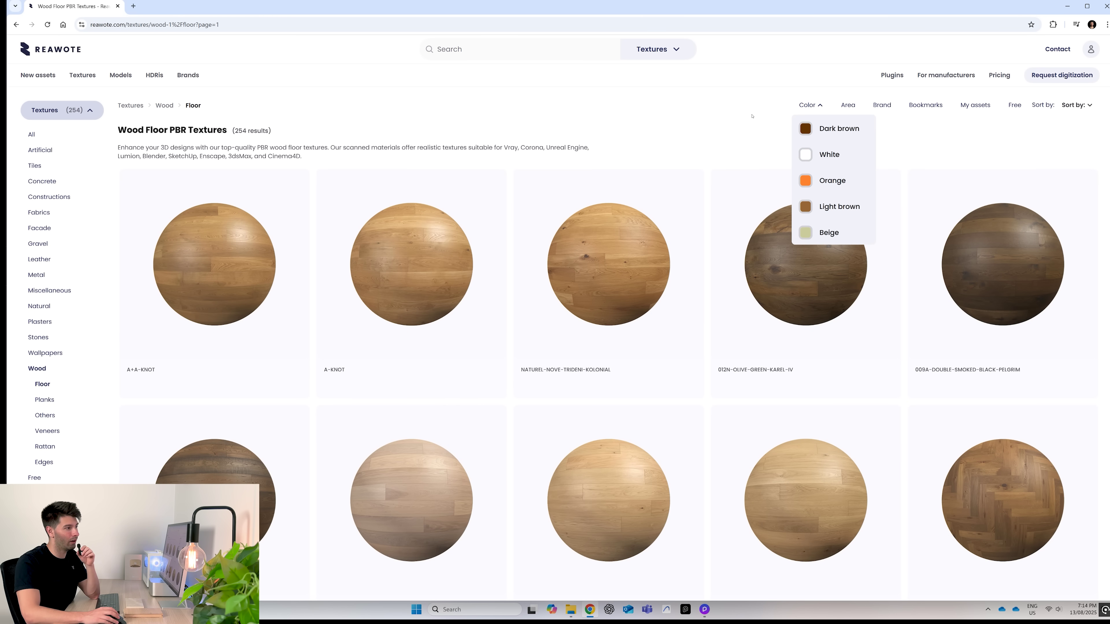
left_click(742, 120)
scroll(524, 144, "down", 2)
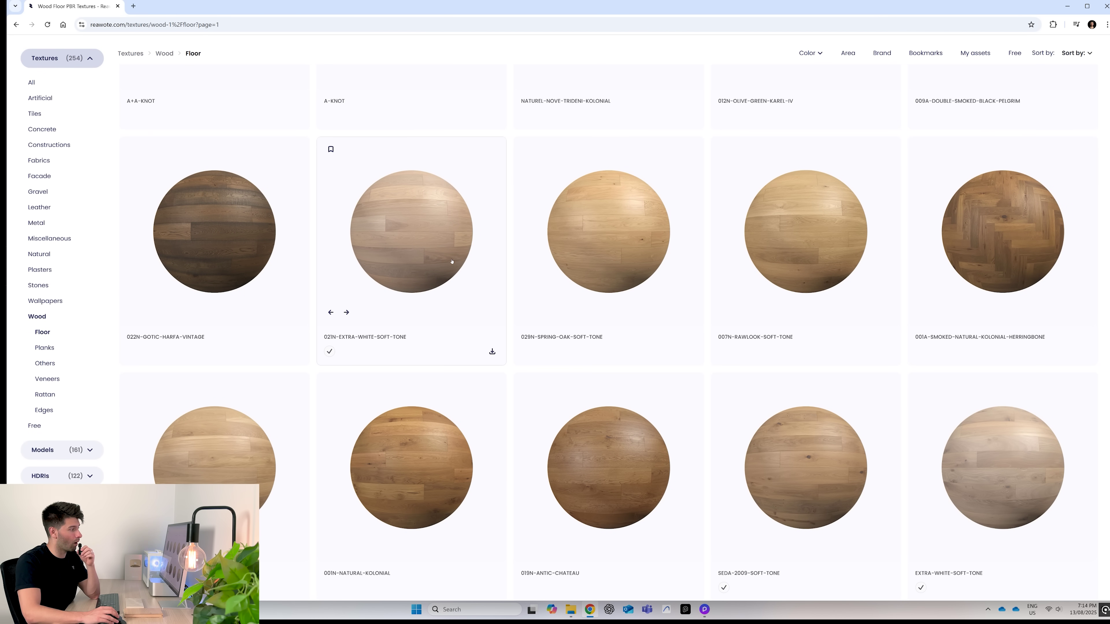
scroll(1014, 476, "down", 1)
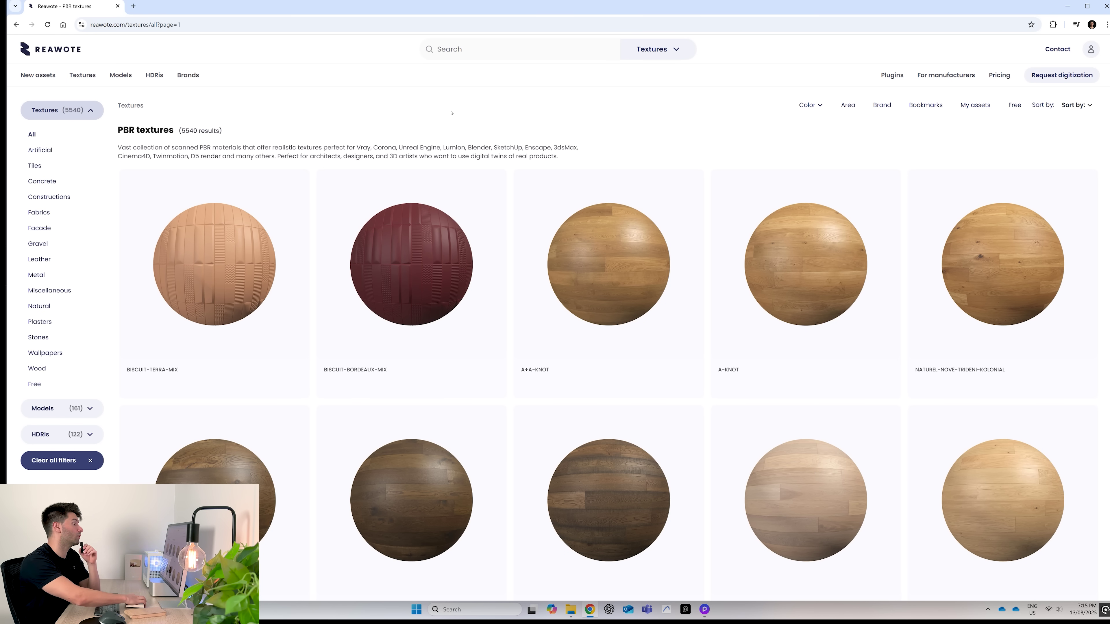
Search Reawote's textures for 'taj'
left_click(475, 53)
type("taj")
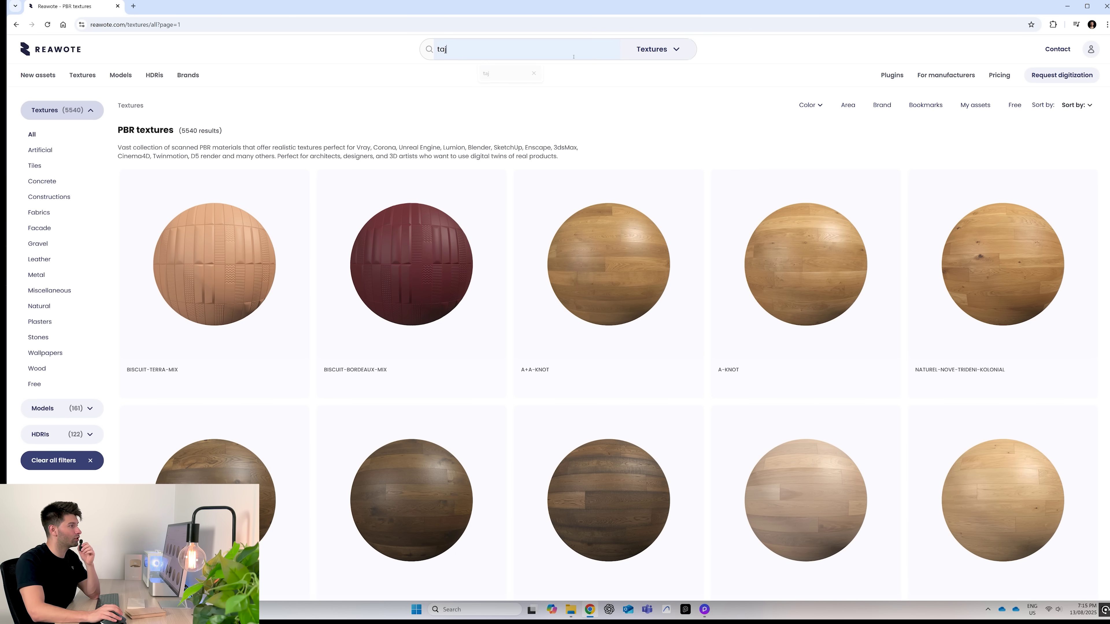
key("Return")
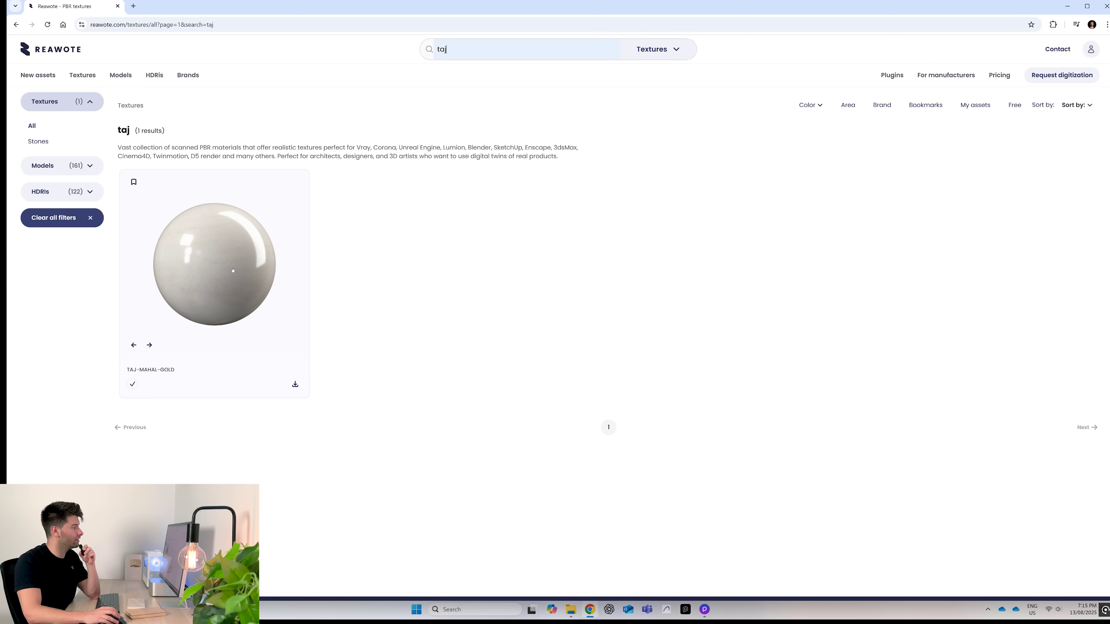
Open the TAJ-MAHAL-GOLD texture page and keep its 4K resolution option
left_click(239, 270)
key("alt+Left")
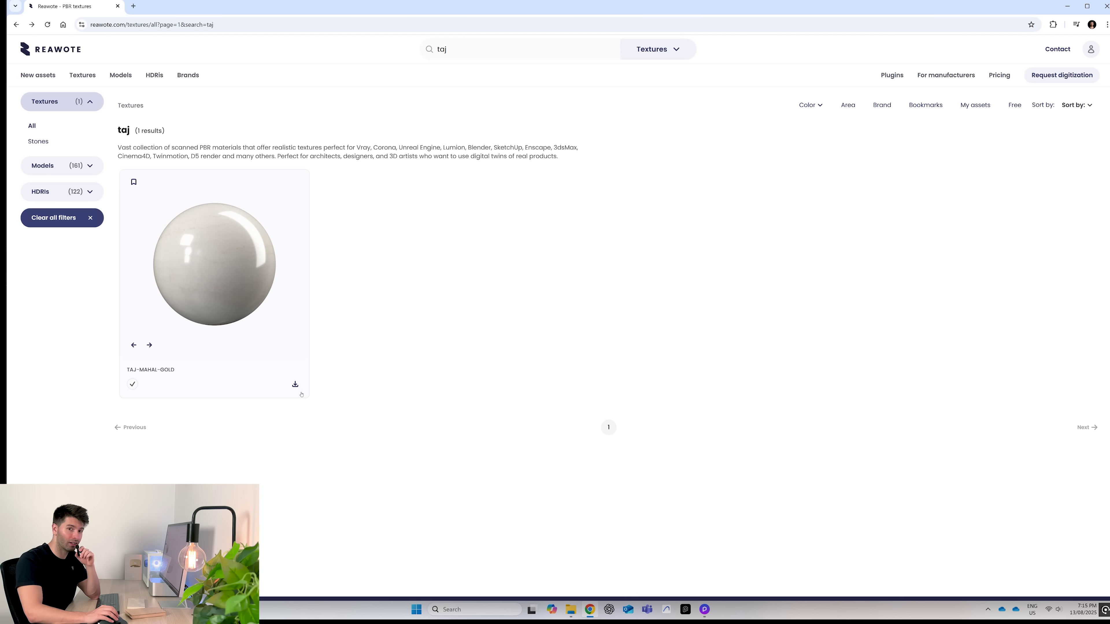
left_click(223, 277)
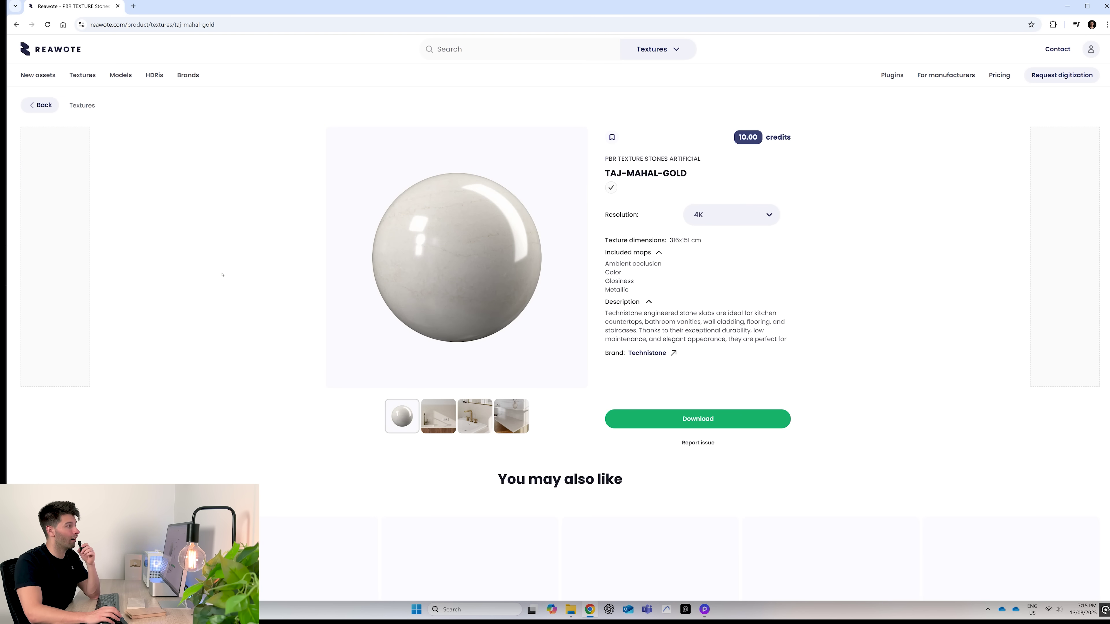
left_click(735, 217)
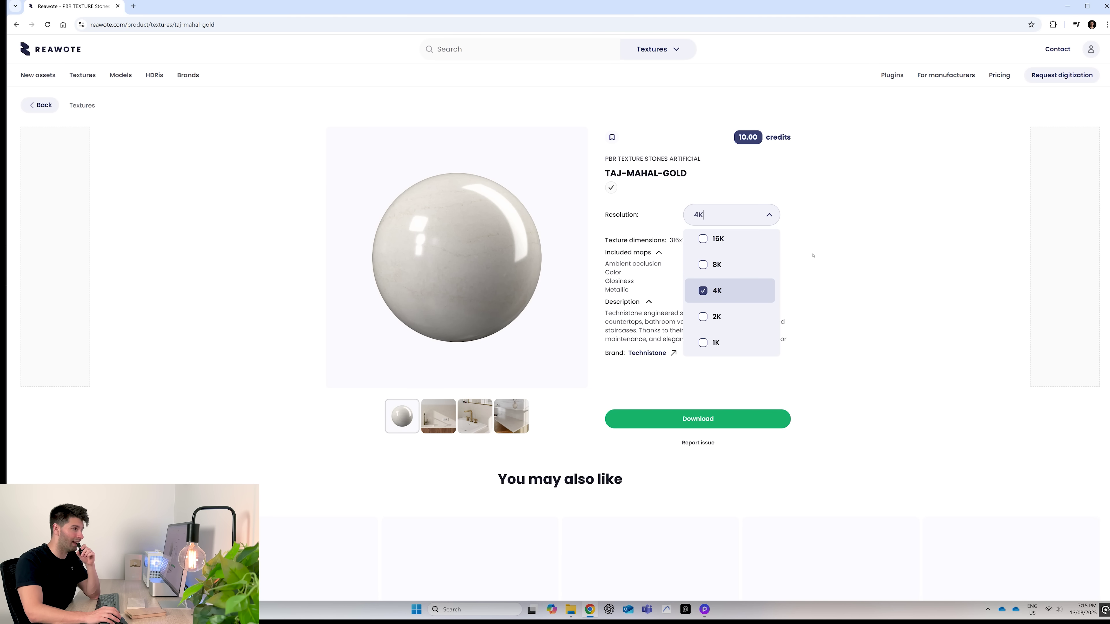
left_click(740, 409)
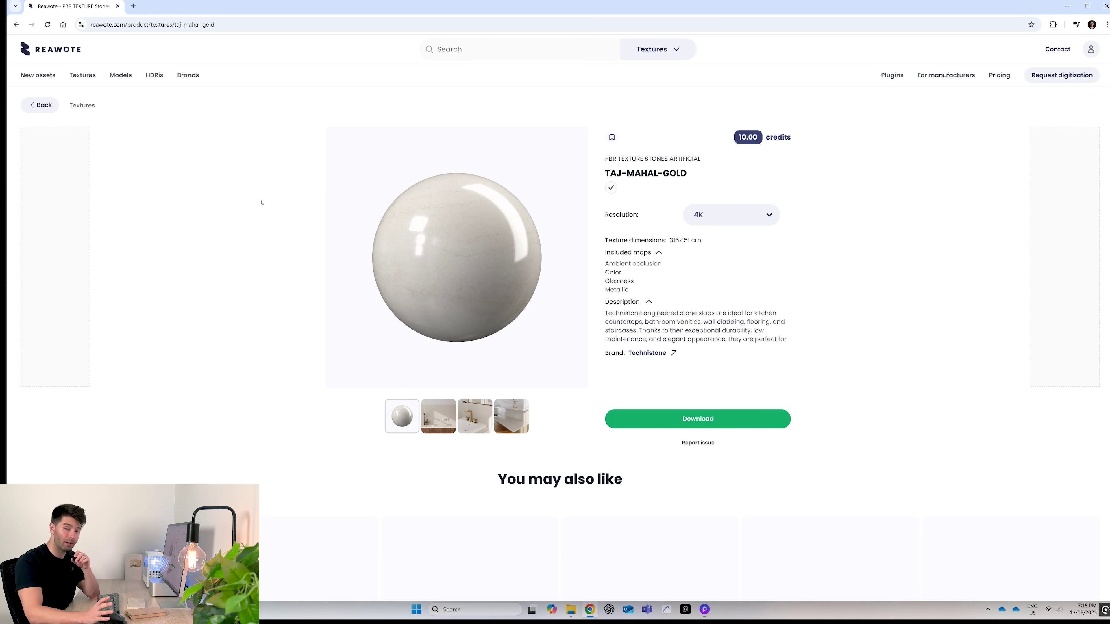
Browse Reawote's 3D models grid, then move on to the HDRIs library
left_click(120, 76)
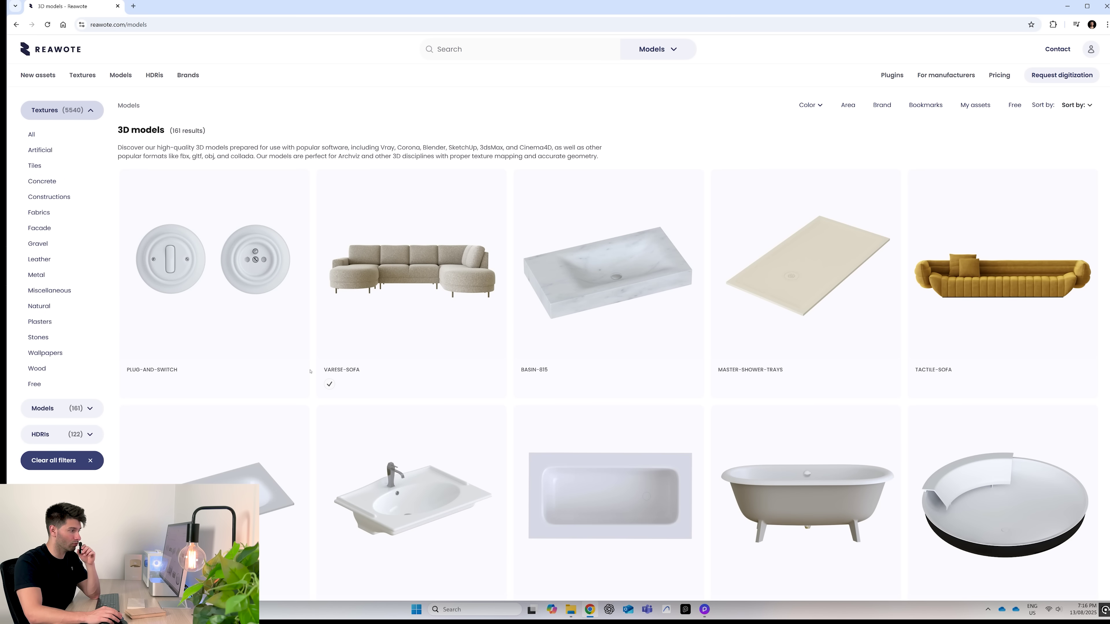
scroll(591, 287, "down", 3)
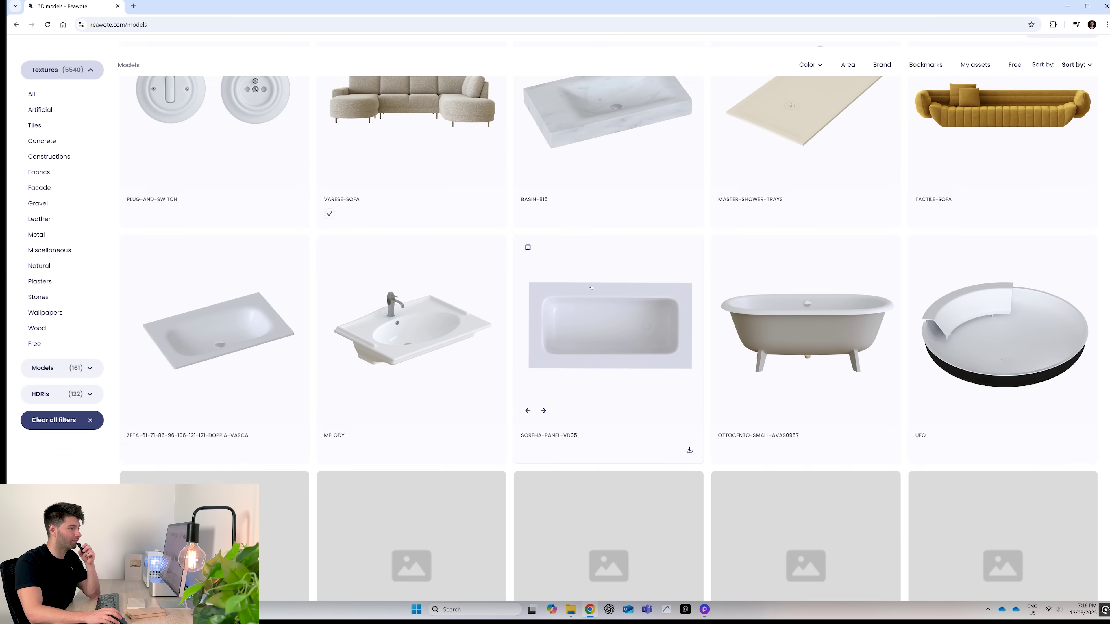
scroll(591, 288, "down", 8)
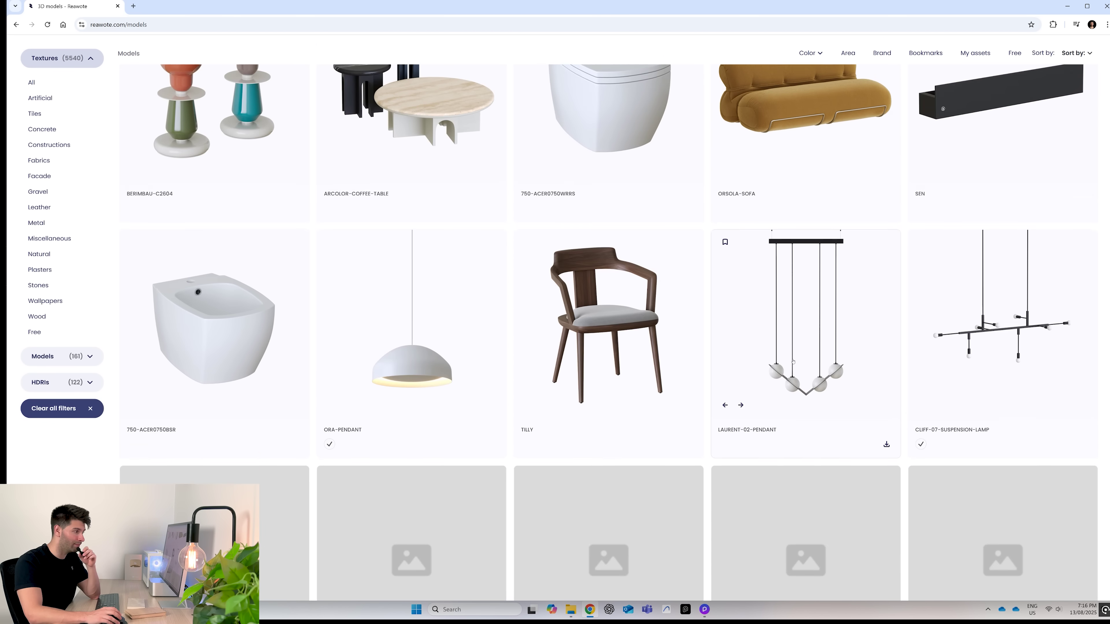
scroll(535, 334, "up", 15)
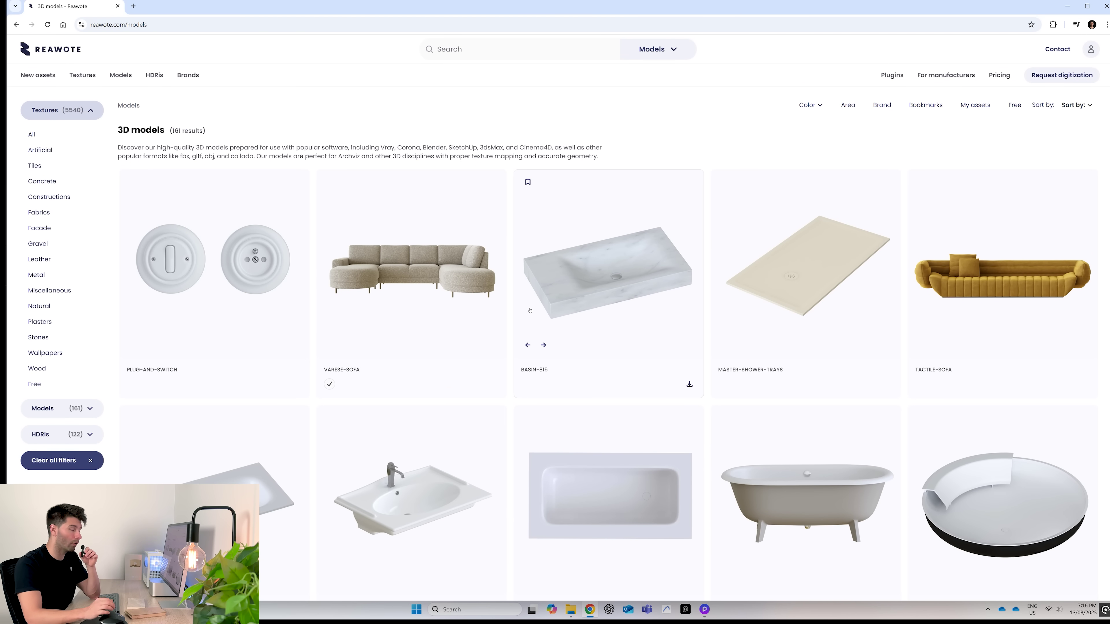
left_click(159, 78)
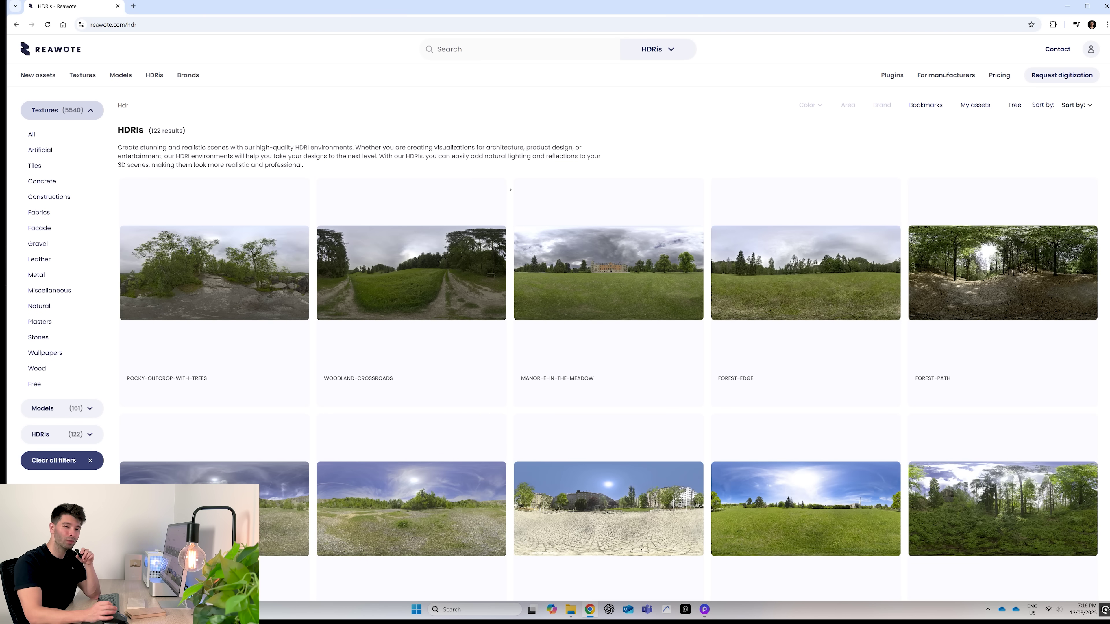
Scroll the HDRIs and preview the HISTORIC-CITY-PARK-OVERCAST-AUTUMN sphere images
scroll(509, 188, "down", 7)
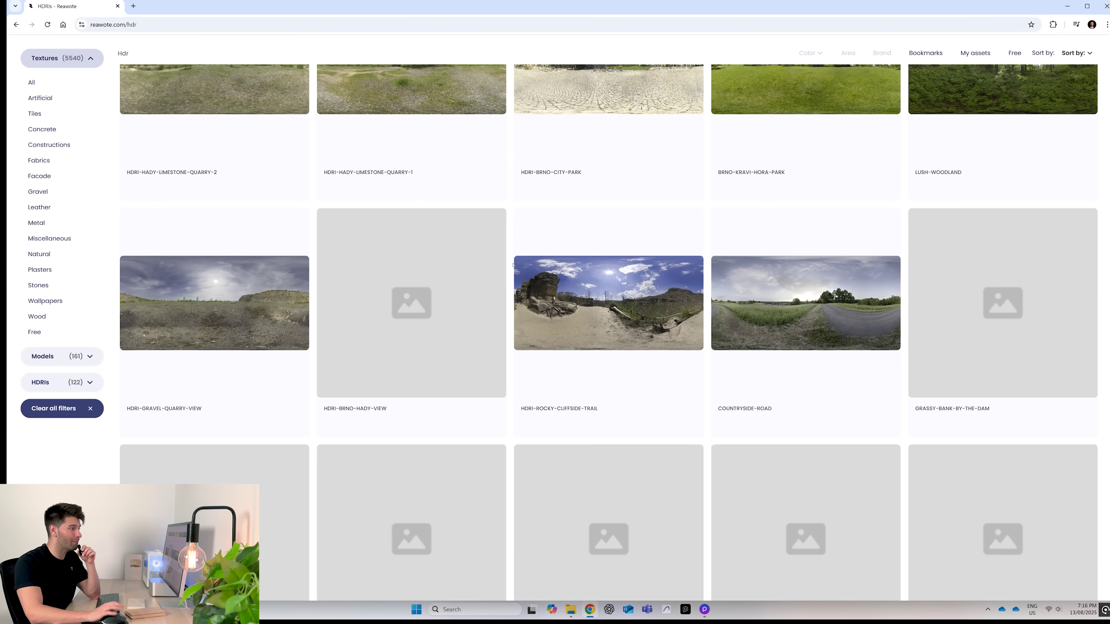
scroll(512, 264, "down", 1)
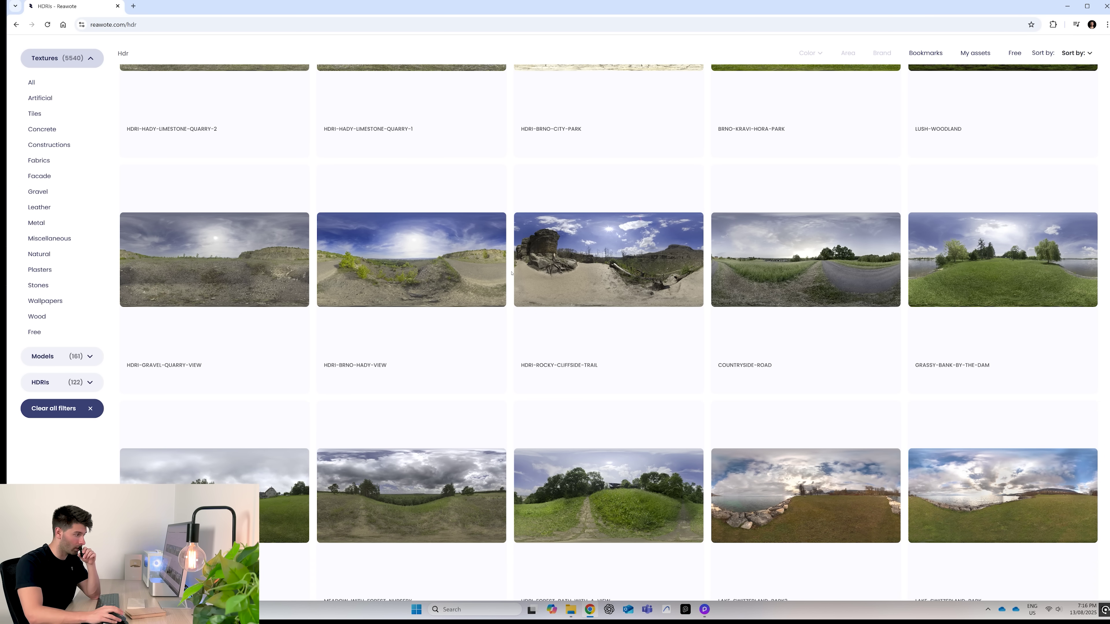
scroll(511, 273, "down", 2)
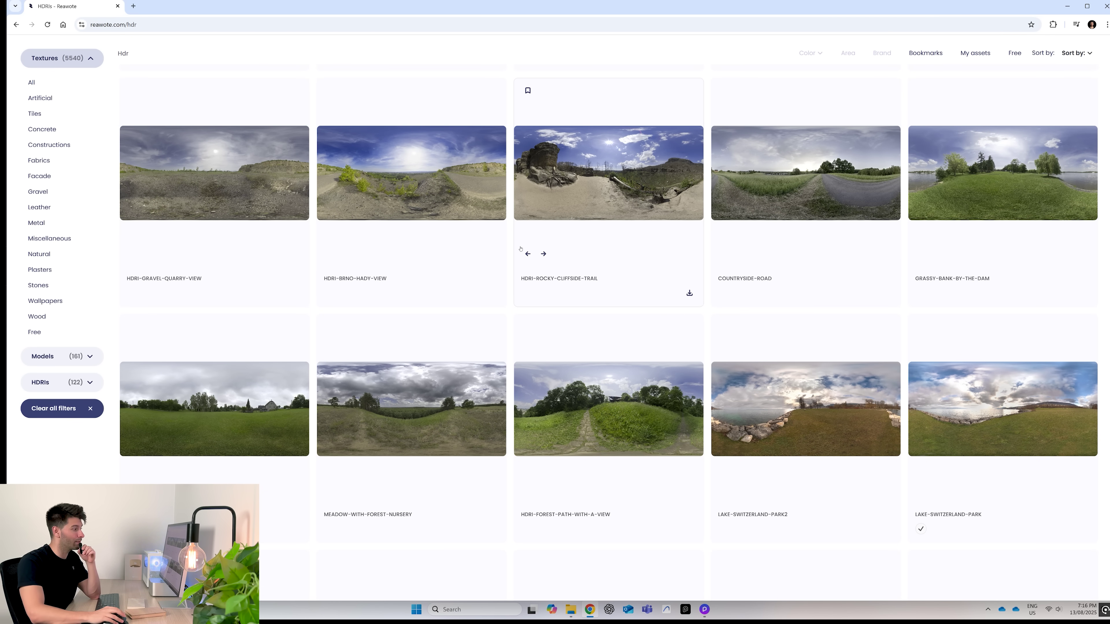
scroll(520, 249, "down", 6)
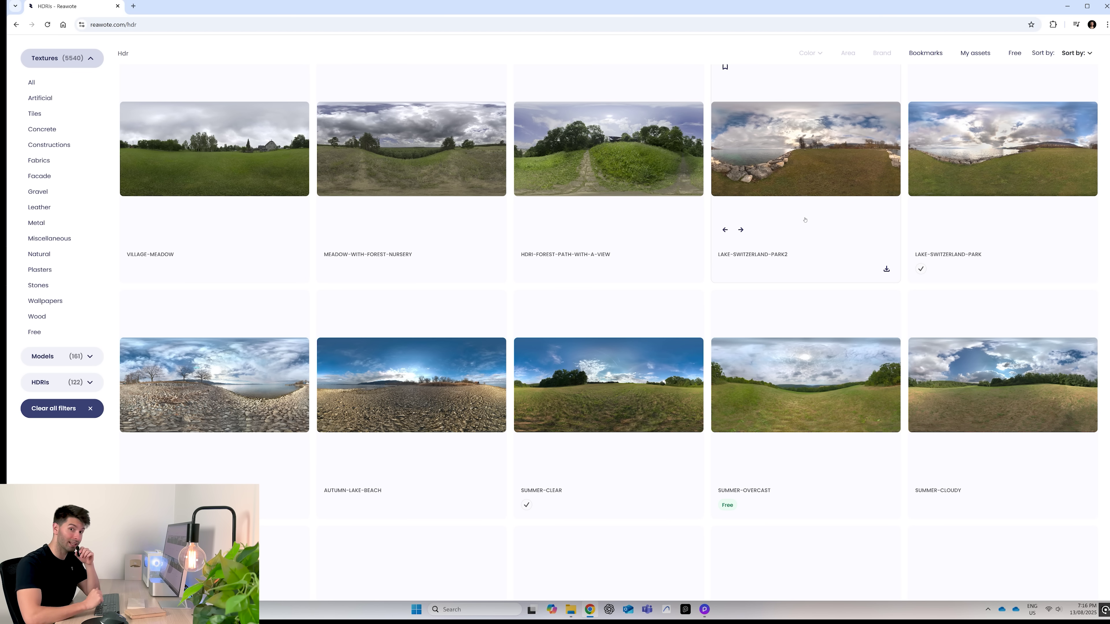
scroll(656, 284, "down", 10)
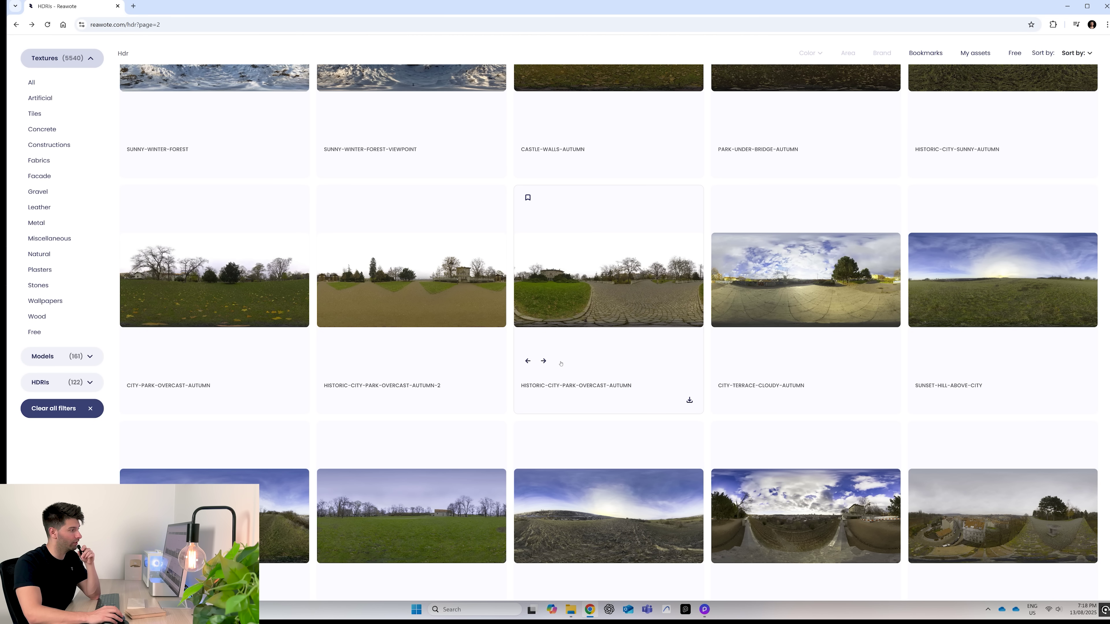
left_click(543, 360)
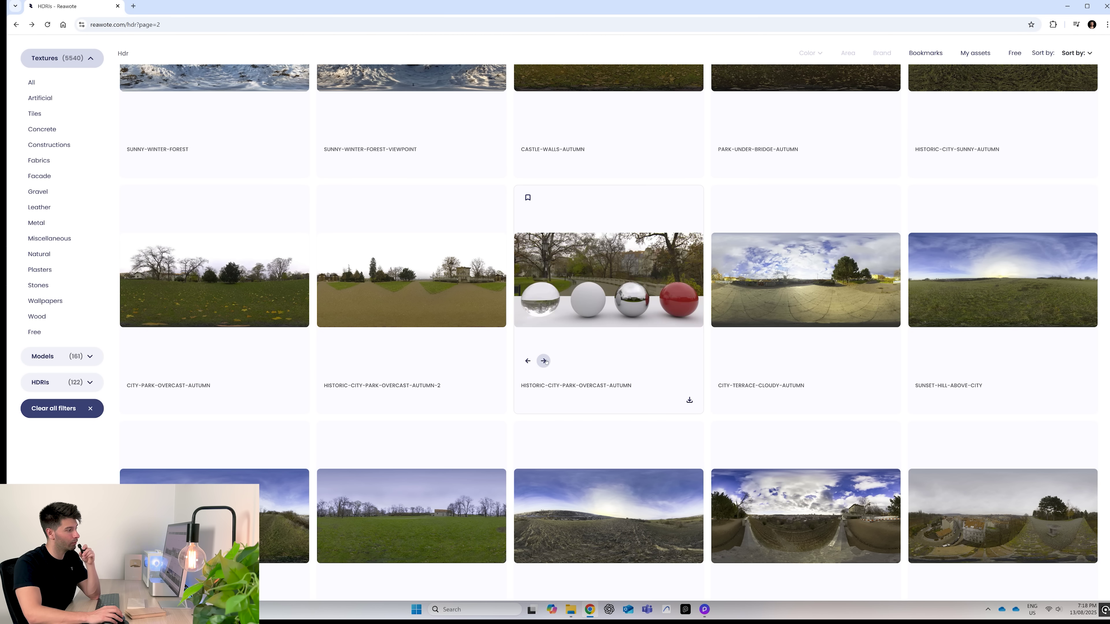
left_click(528, 361)
left_click(543, 360)
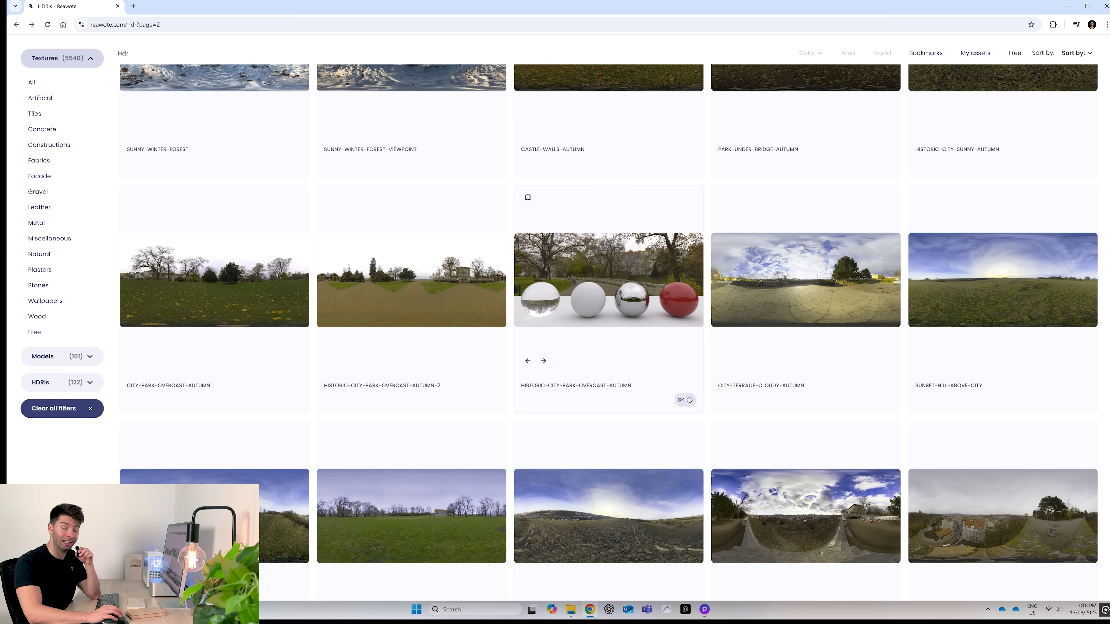
Download the historic-city-park-overcast-autumn HDRI at 16K resolution
left_click(686, 398)
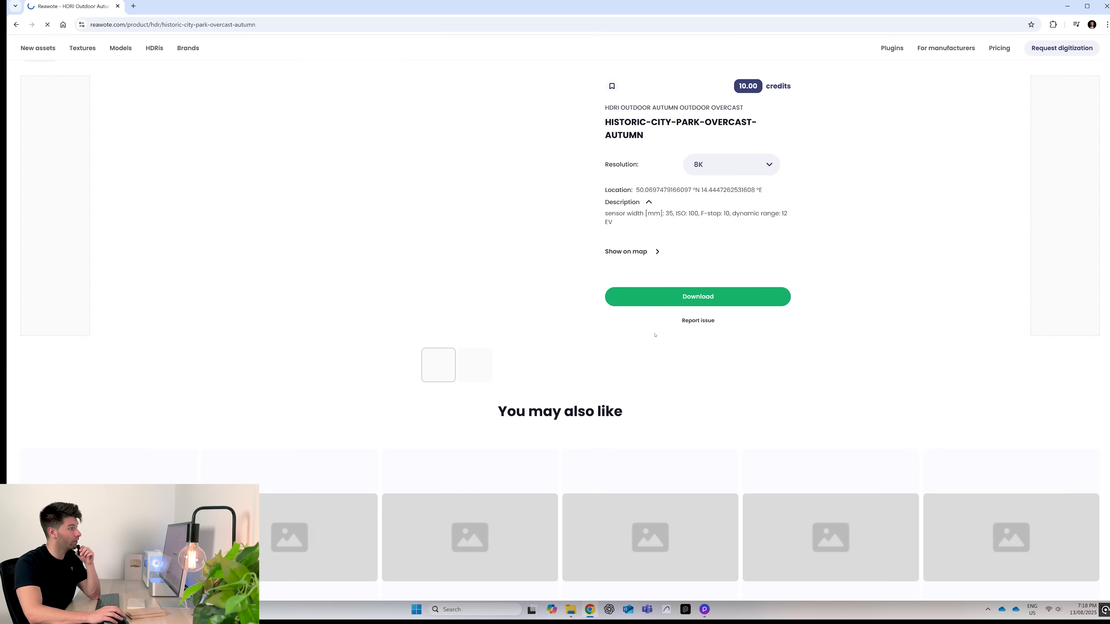
left_click(725, 228)
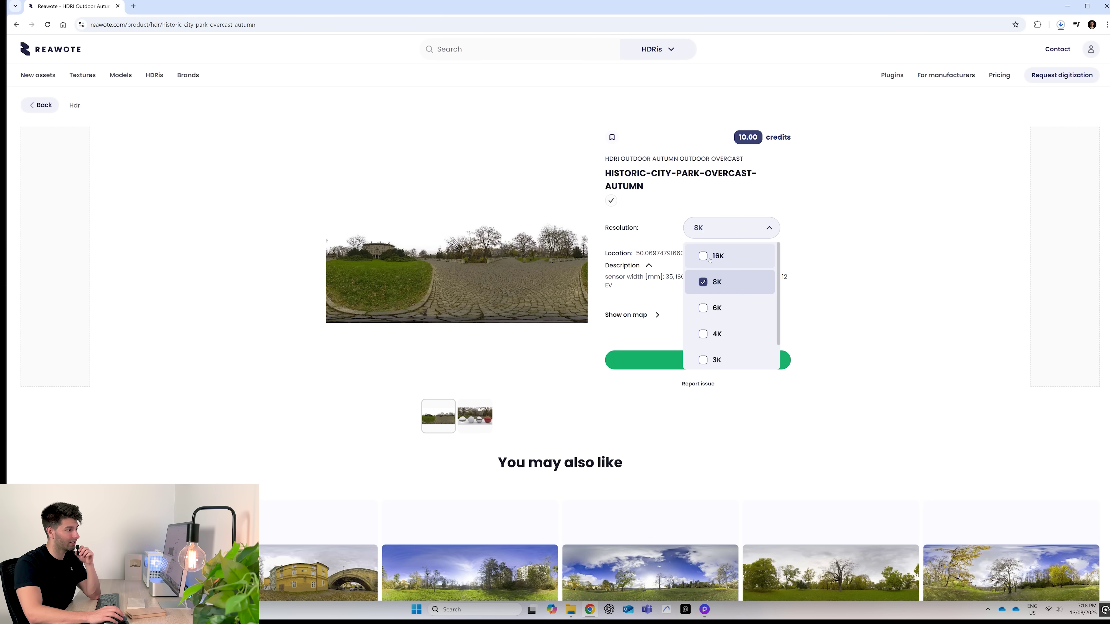
left_click(709, 258)
left_click(722, 364)
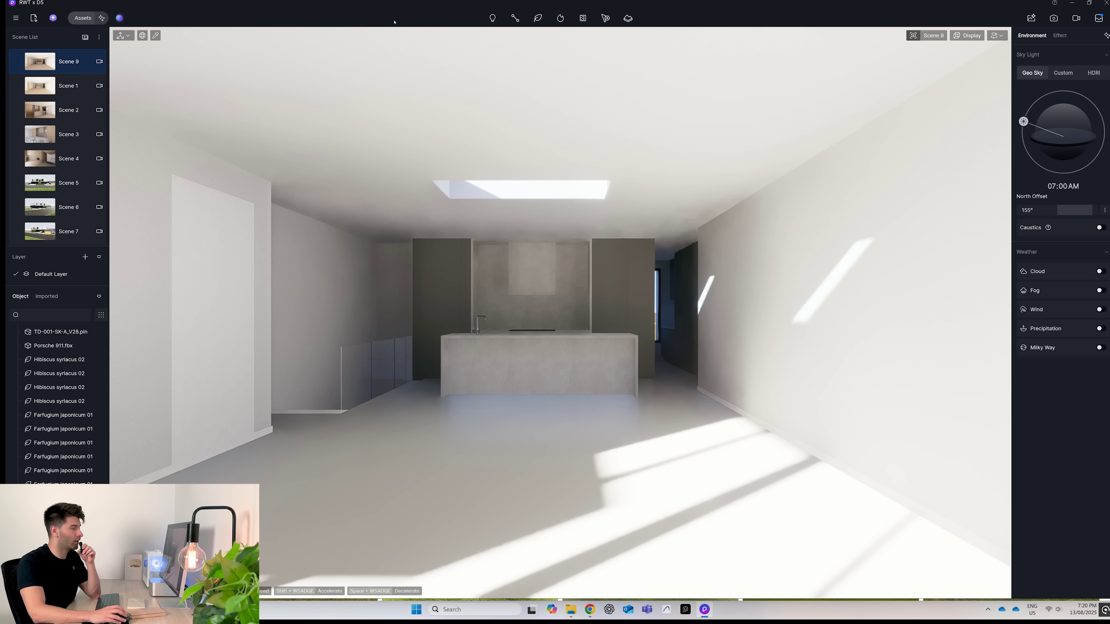
Drag Light Brickwork Solid Wood Floor2 from Wood Flooring onto the kitchen floor
left_click(84, 18)
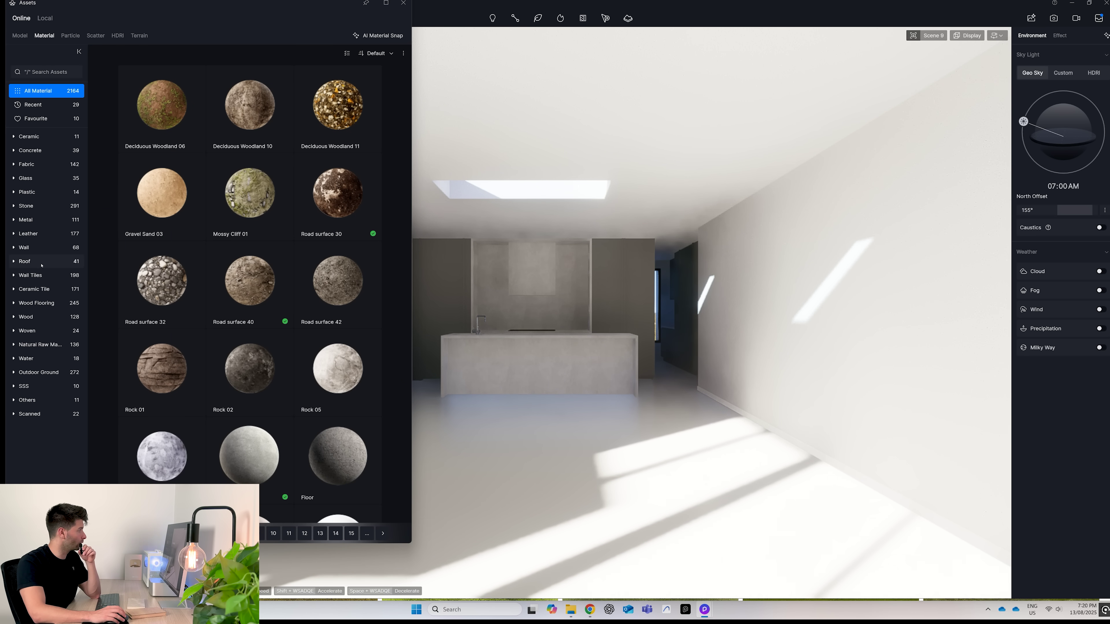
left_click(37, 302)
scroll(226, 278, "down", 3)
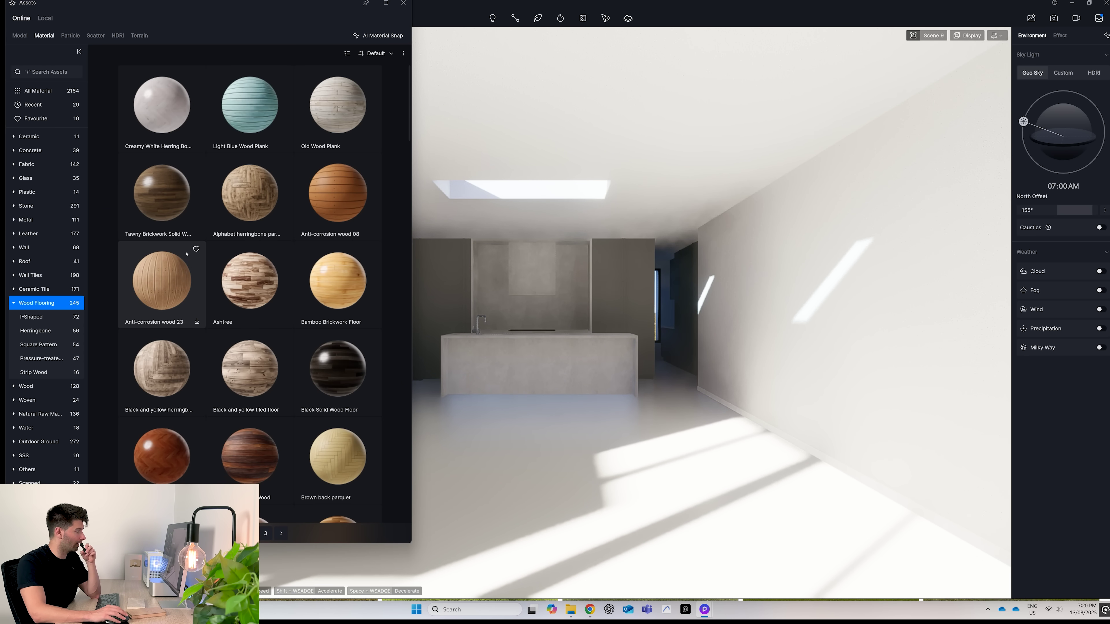
scroll(226, 278, "down", 2)
scroll(226, 278, "down", 10)
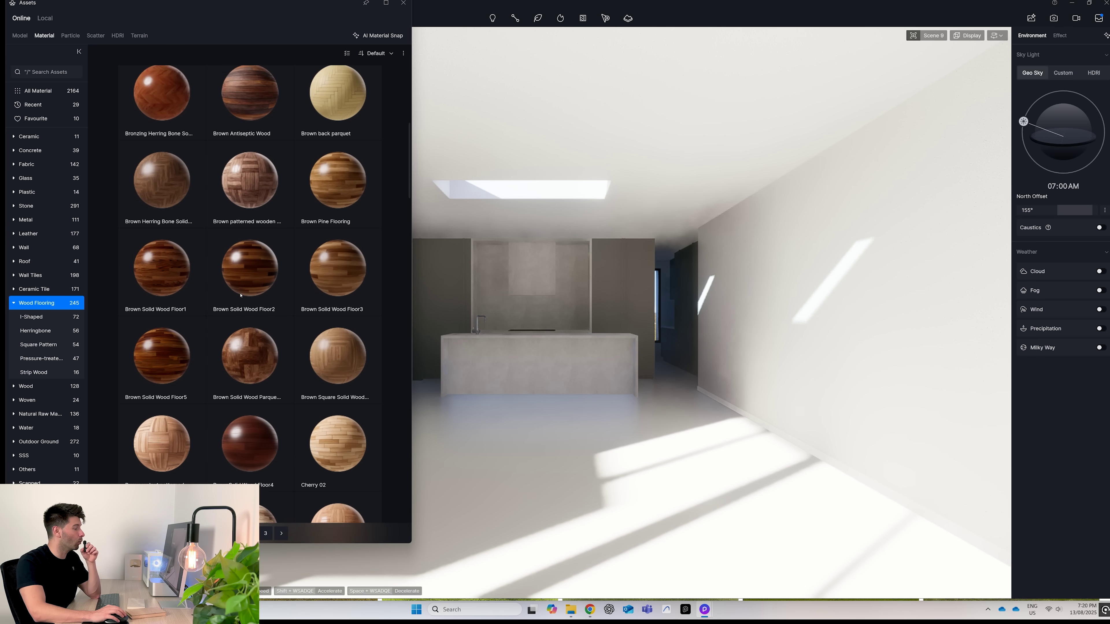
scroll(240, 295, "down", 10)
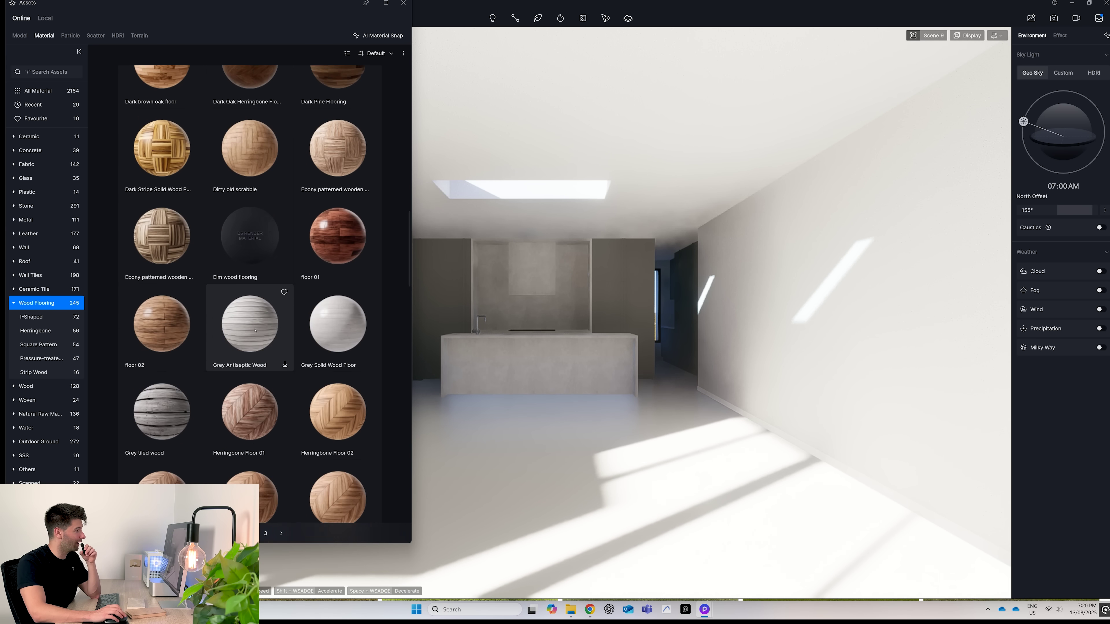
scroll(255, 332, "down", 9)
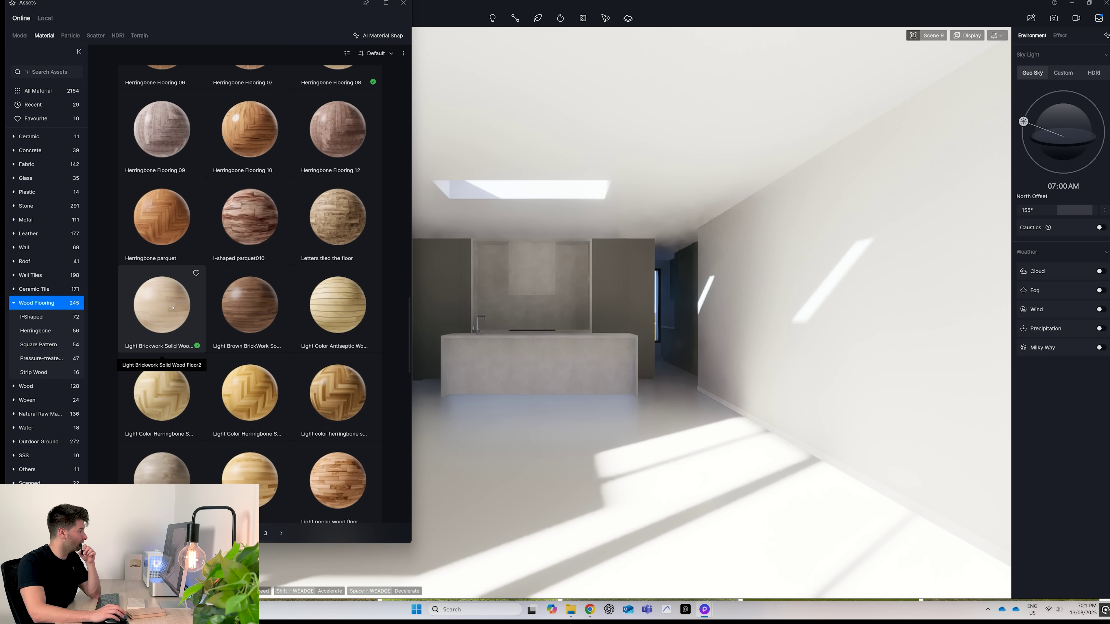
left_click_drag(172, 307, 571, 454)
left_click(1069, 445)
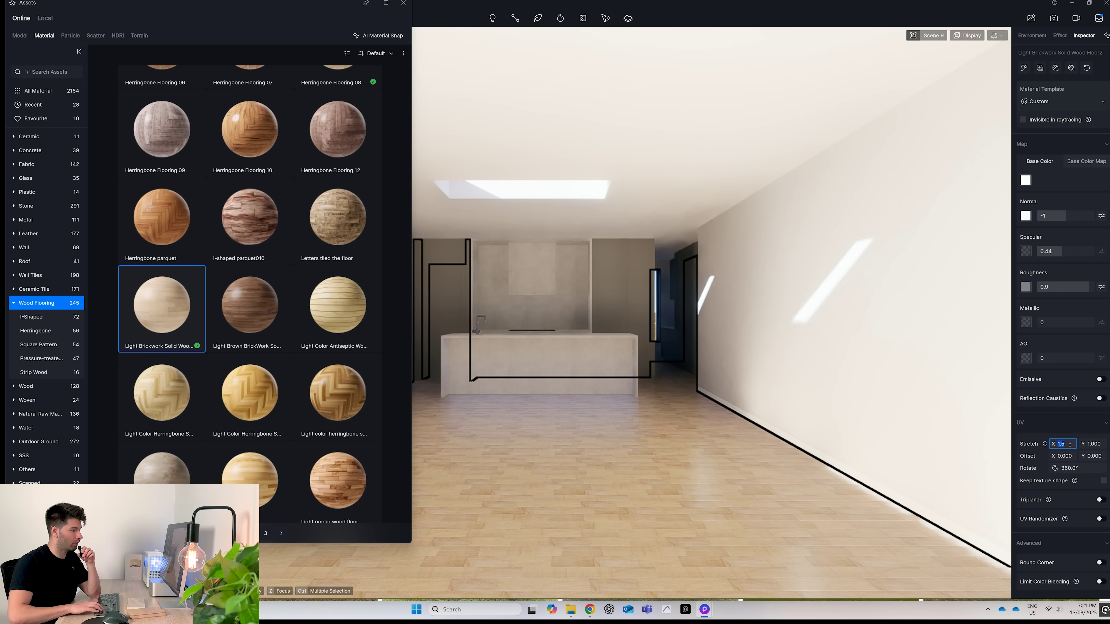
Set the floor's UV Stretch X to 0.5 and apply Light Yellow Wood Grain to the side panels
type("0.5")
key("Return")
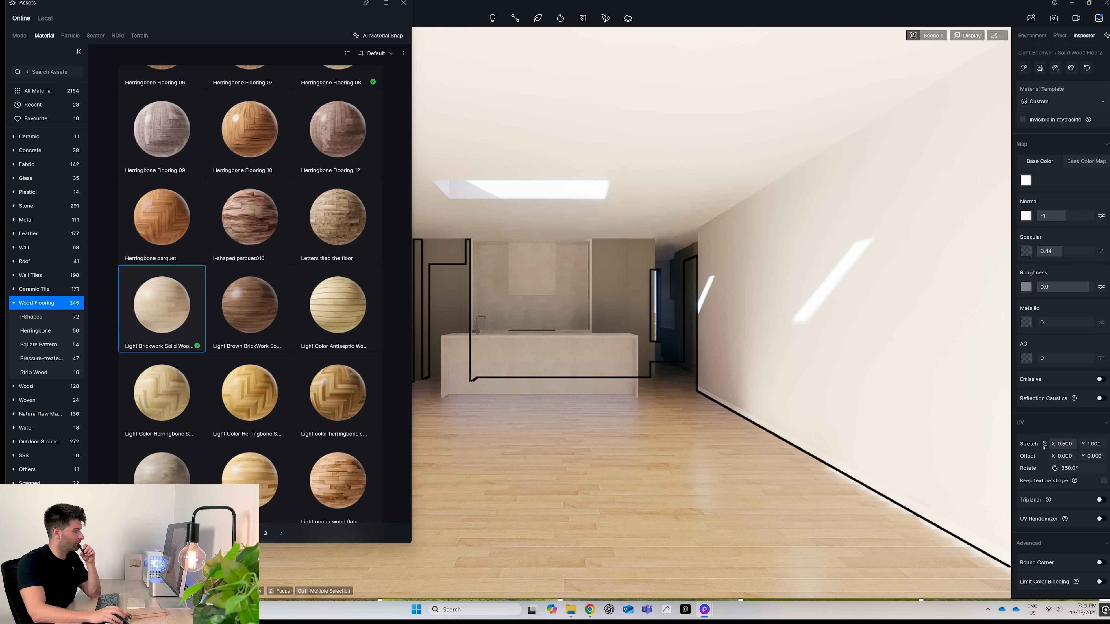
left_click(26, 386)
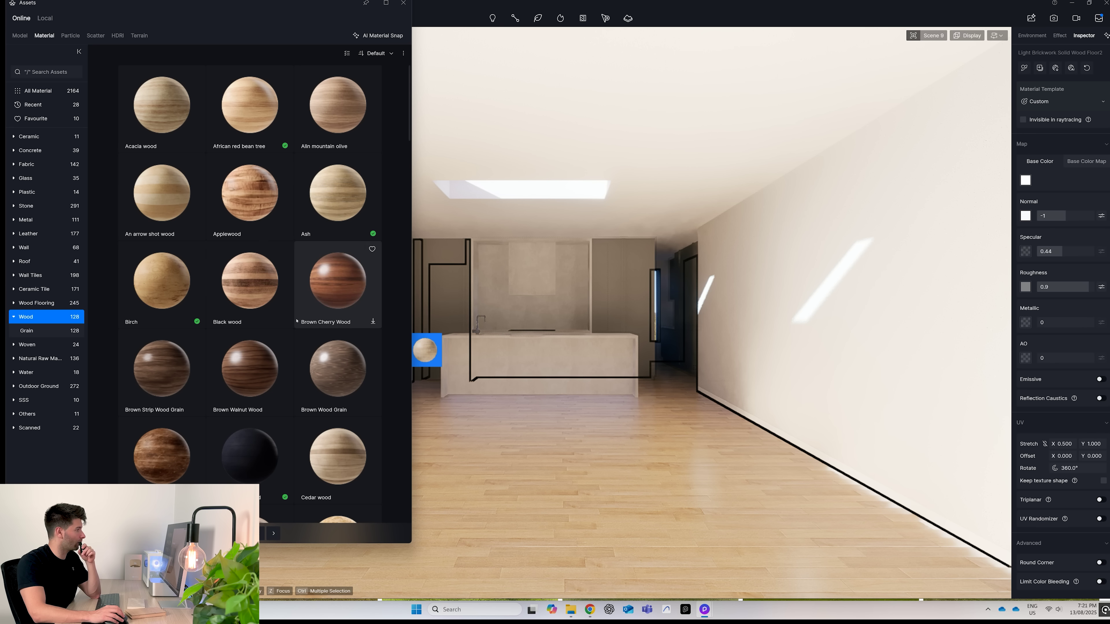
scroll(297, 321, "down", 8)
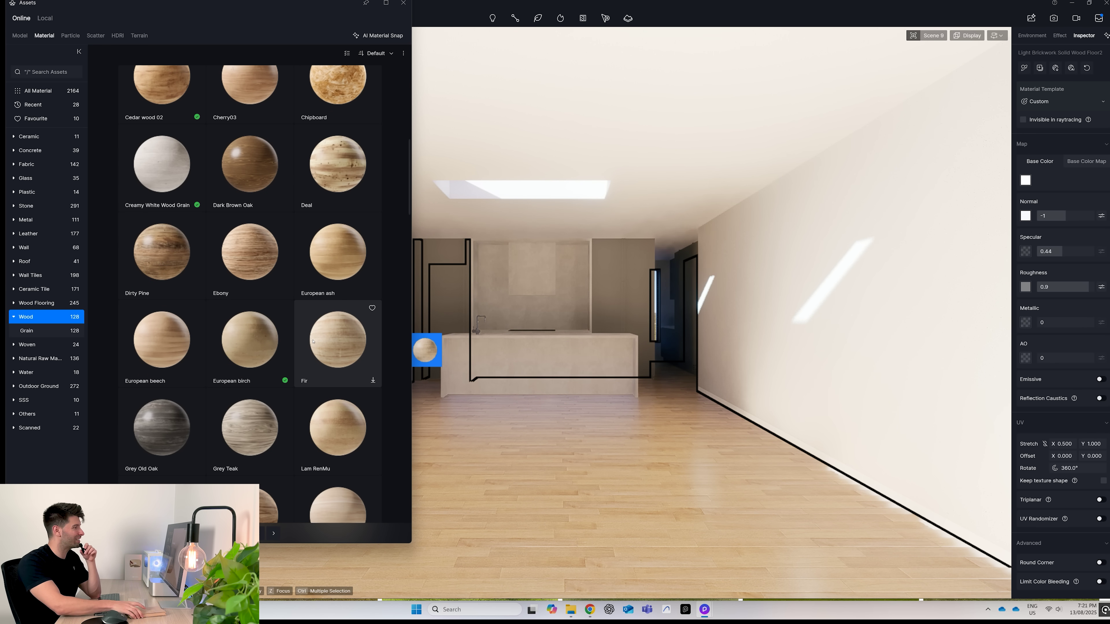
scroll(312, 342, "down", 5)
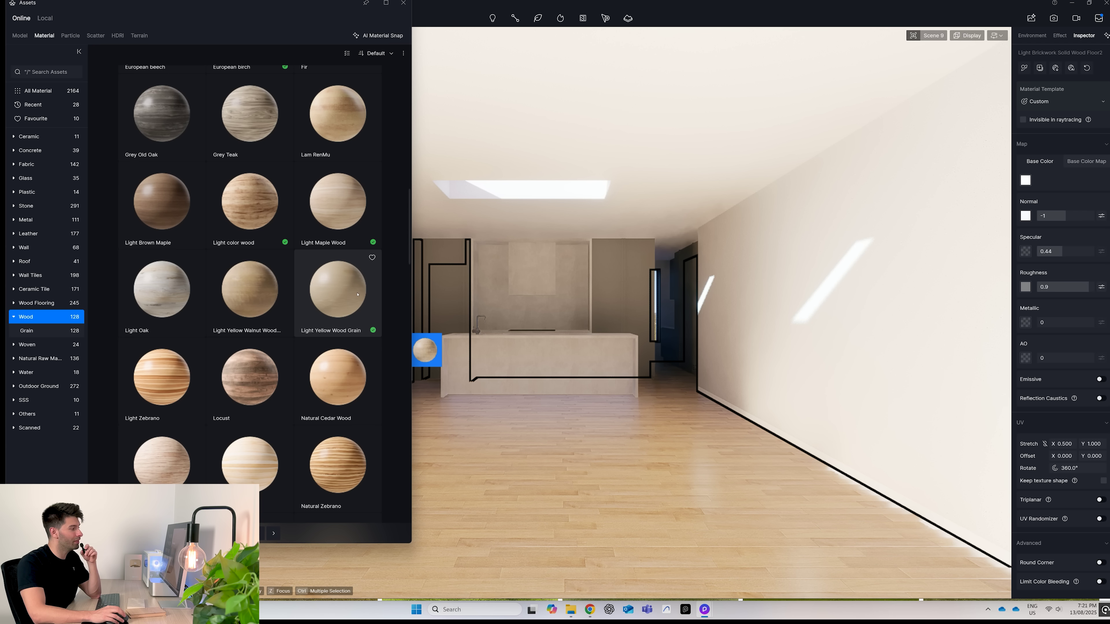
left_click_drag(335, 318, 609, 284)
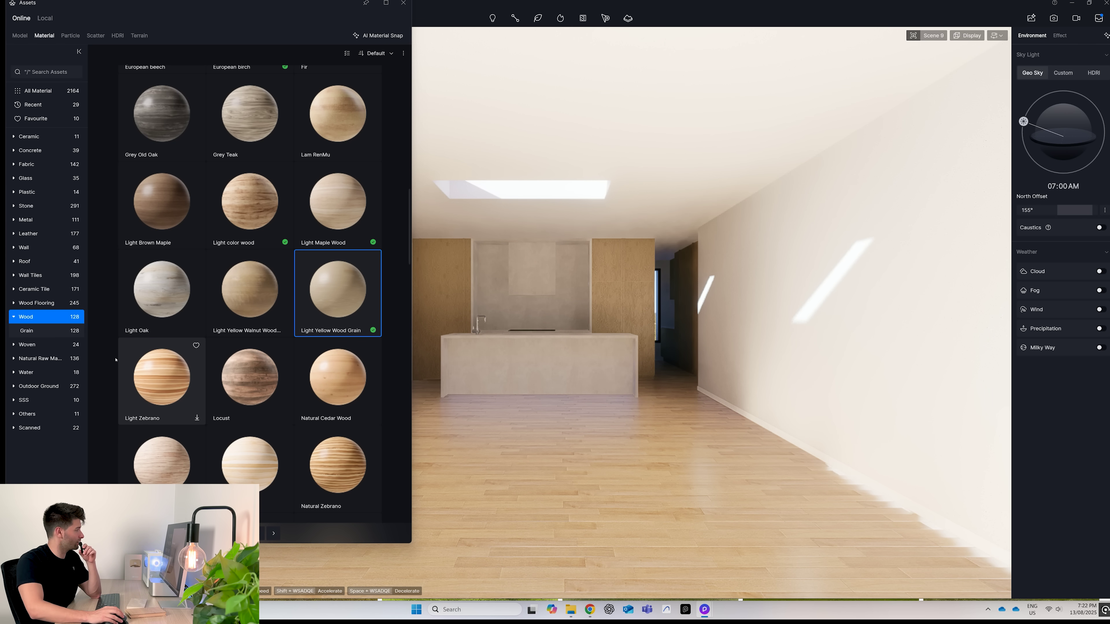
Search the material library for 'taj', then clear the search
left_click(50, 75)
type("taj")
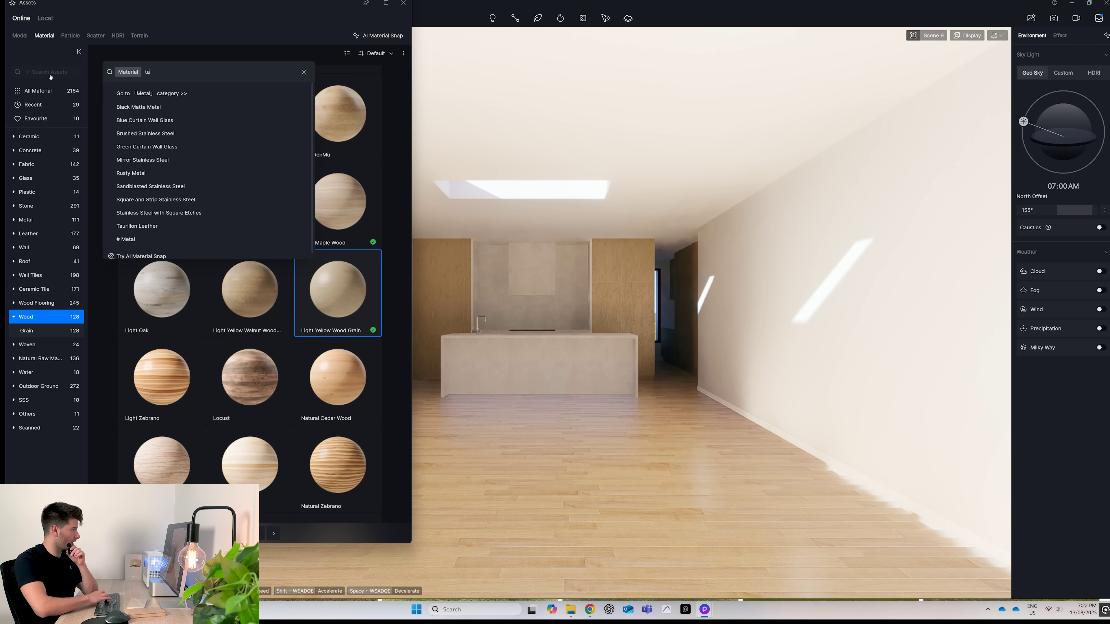
key("Return")
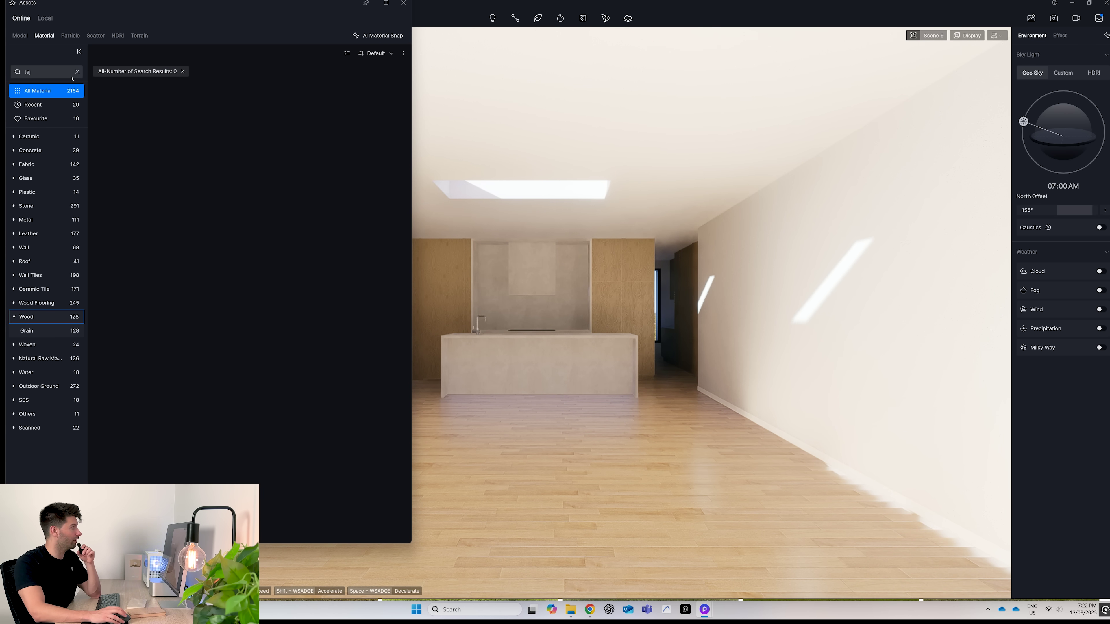
left_click(76, 71)
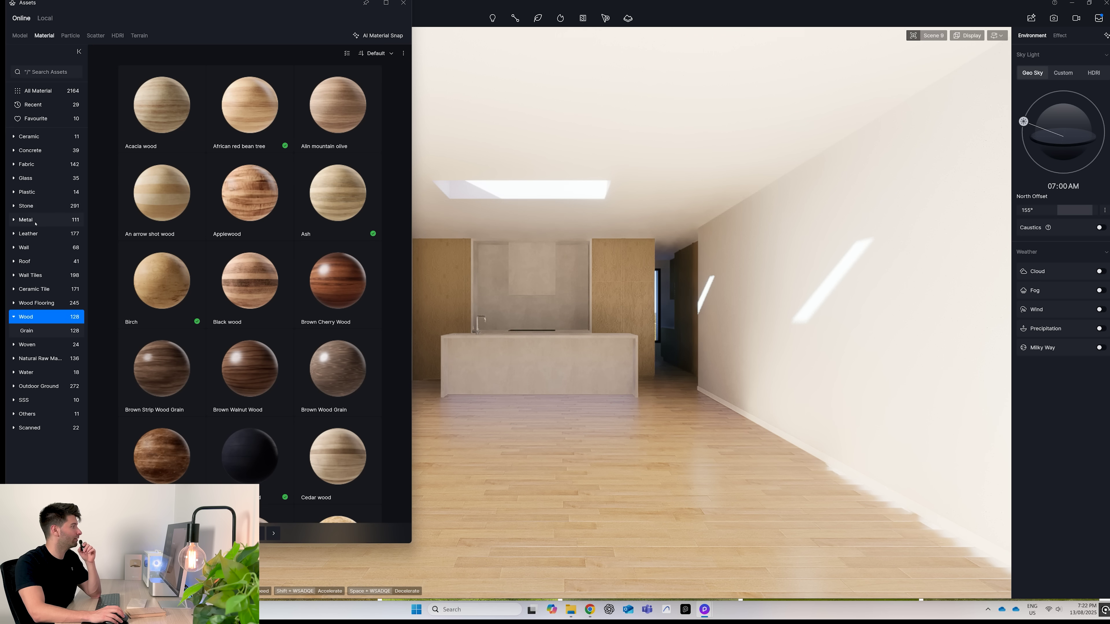
Apply Silver grey hole stone to the island and back panel, tinting its base colour to hue 55
left_click(27, 206)
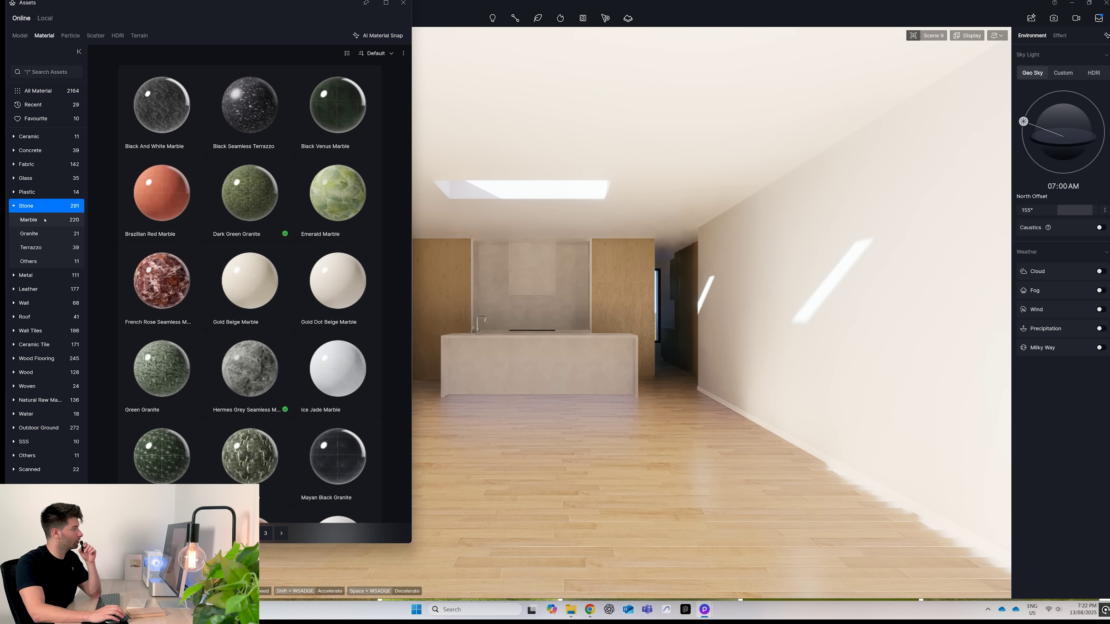
scroll(209, 306, "down", 3)
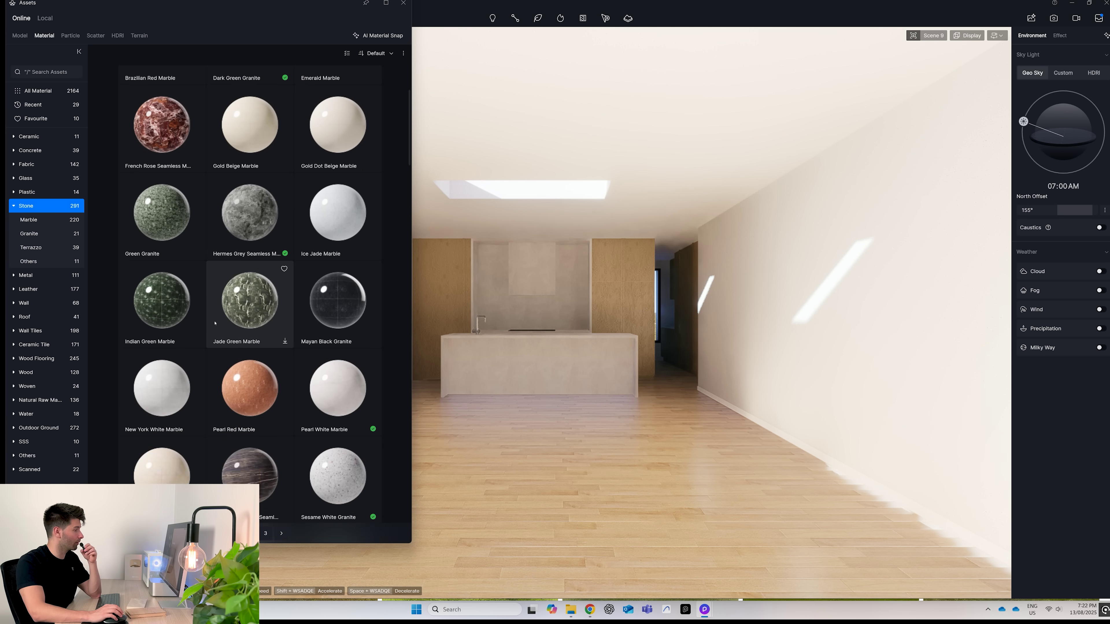
scroll(215, 323, "down", 5)
left_click(340, 279)
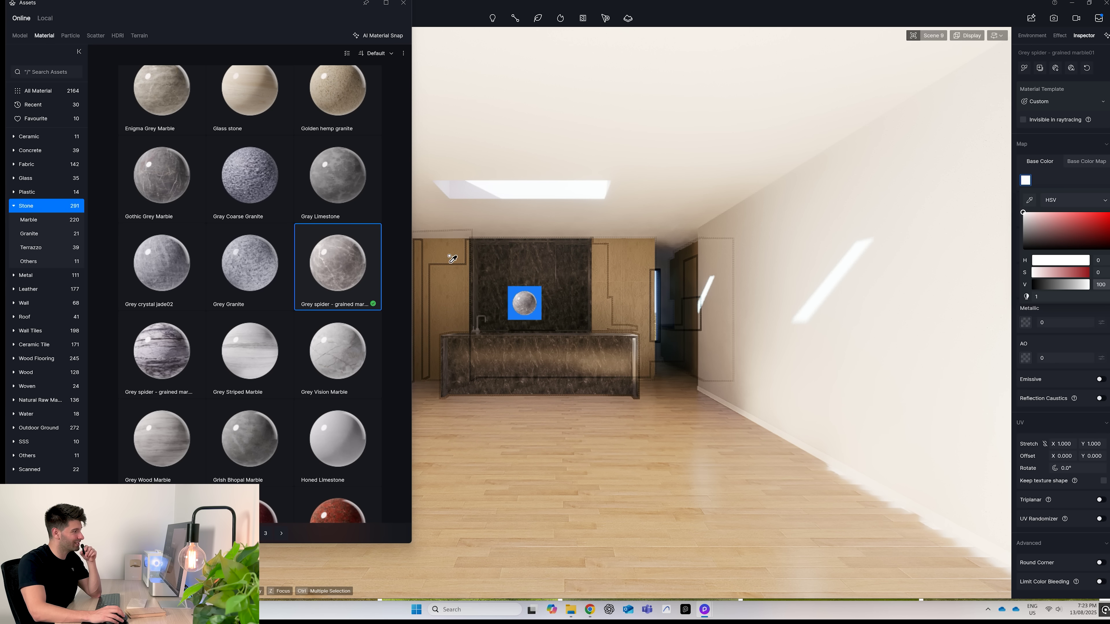
scroll(433, 352, "down", 12)
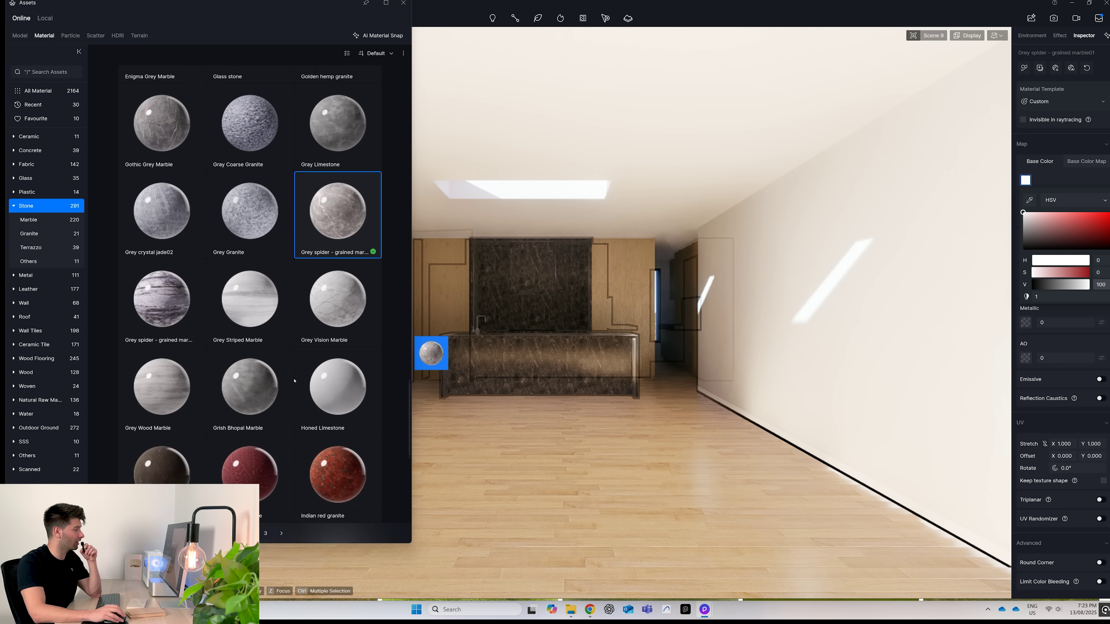
left_click(541, 280)
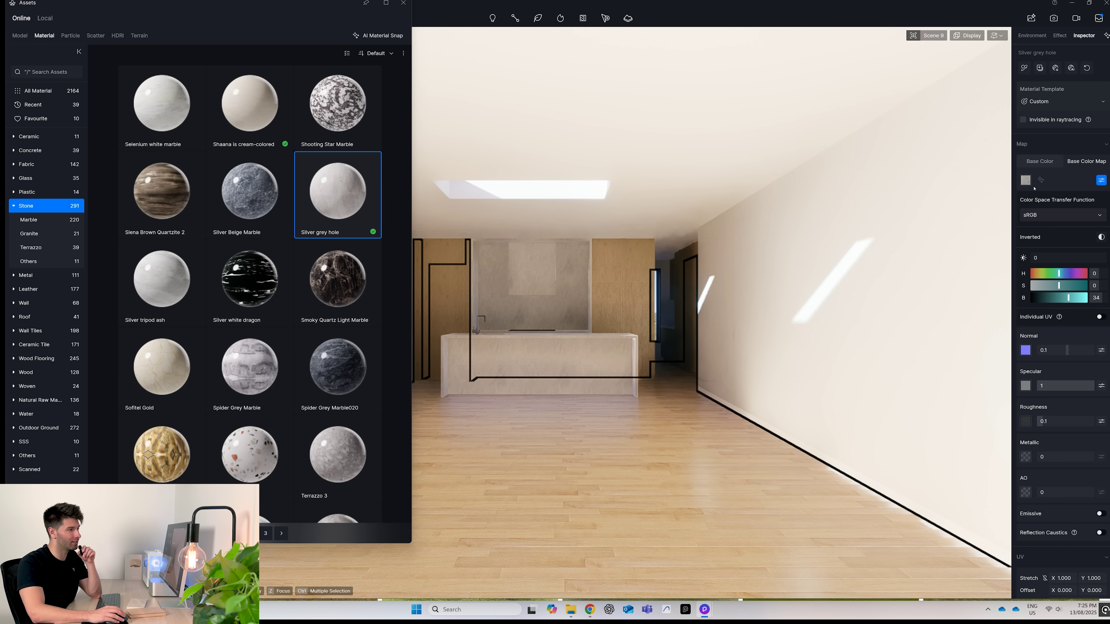
left_click(1026, 181)
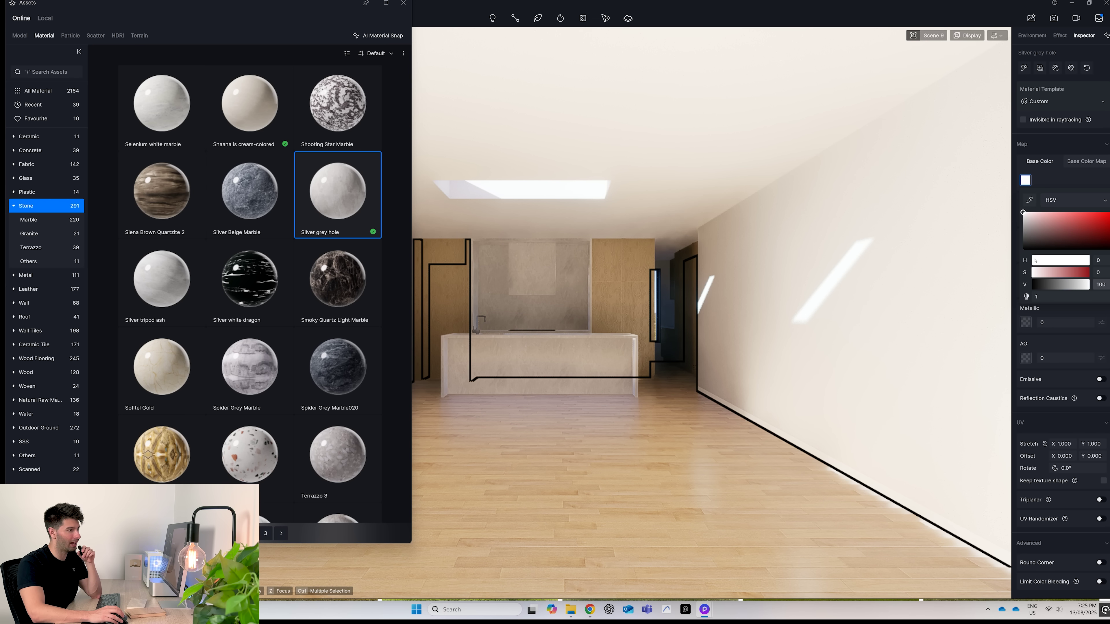
left_click_drag(1035, 261, 1041, 260)
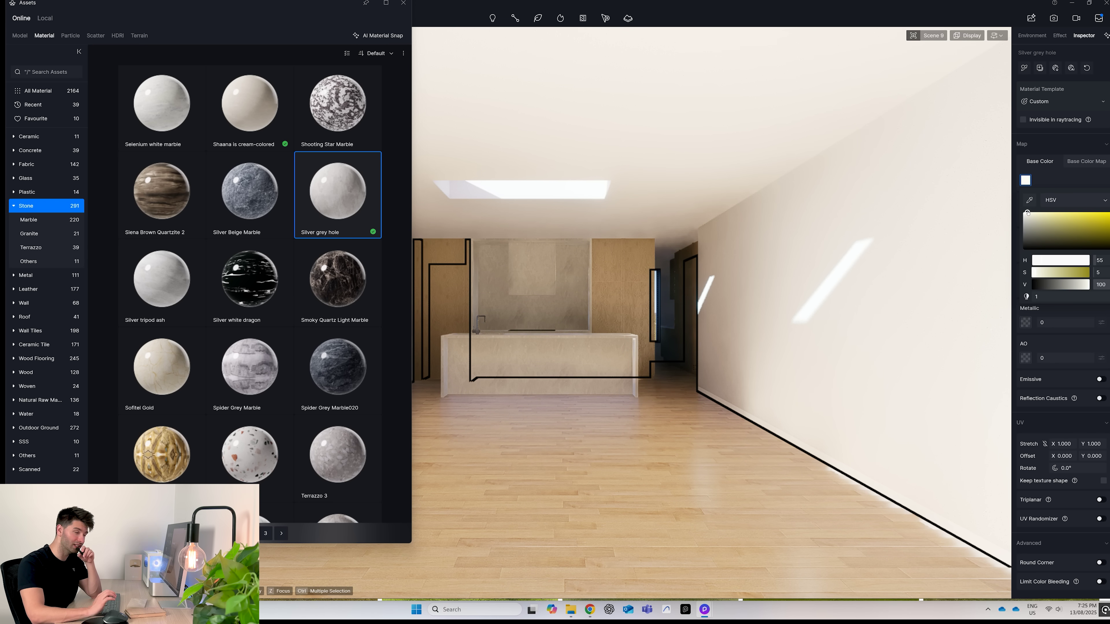
Close the material library and exit still-image render mode back to the kitchen scene view
key("Escape")
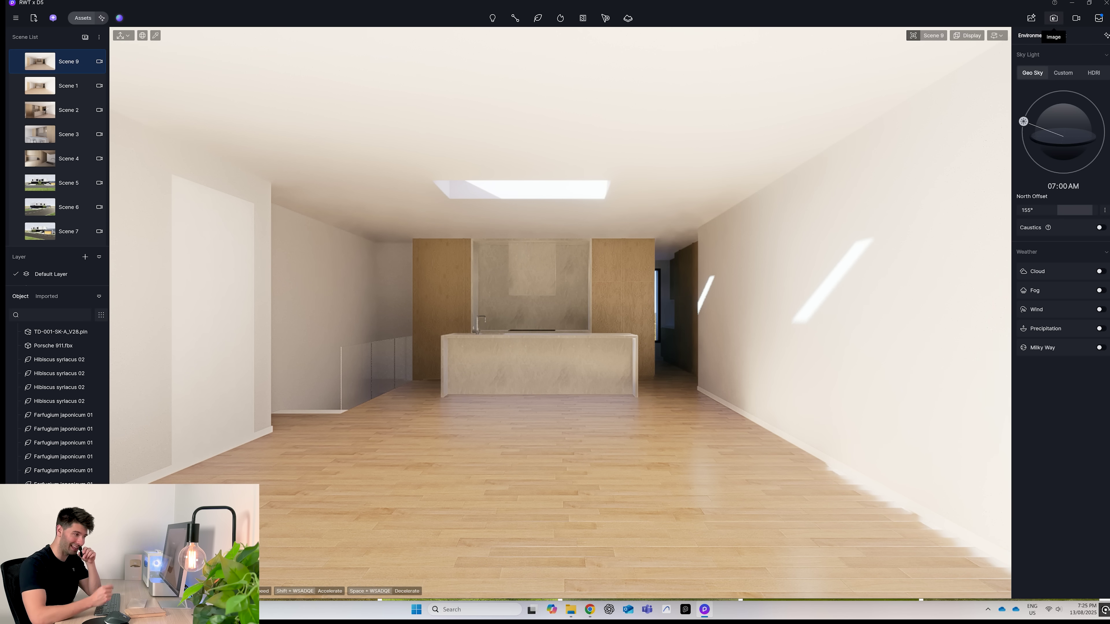
left_click(1053, 18)
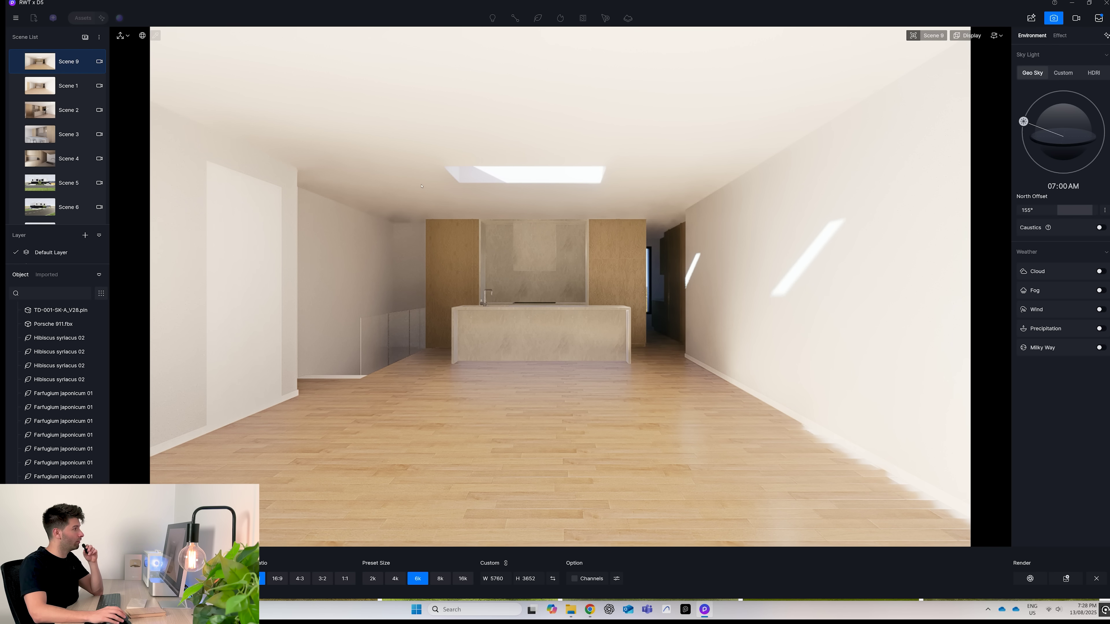
left_click(1053, 18)
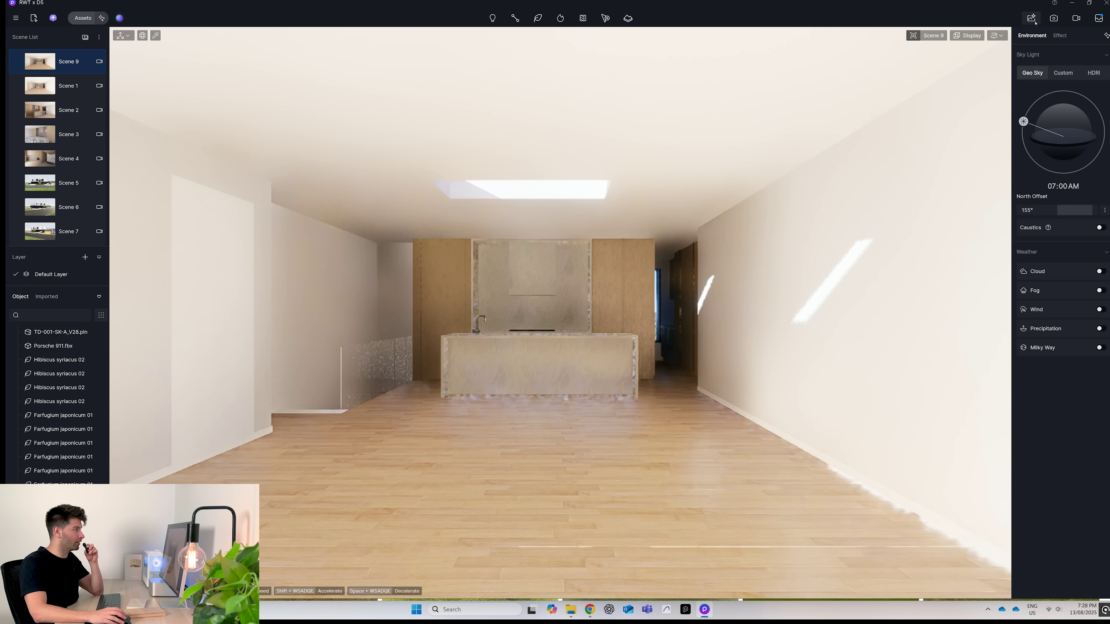
Batch-import all ESCO_0089 extra-white soft-tone 4K texture maps into the floor material
left_click(156, 36)
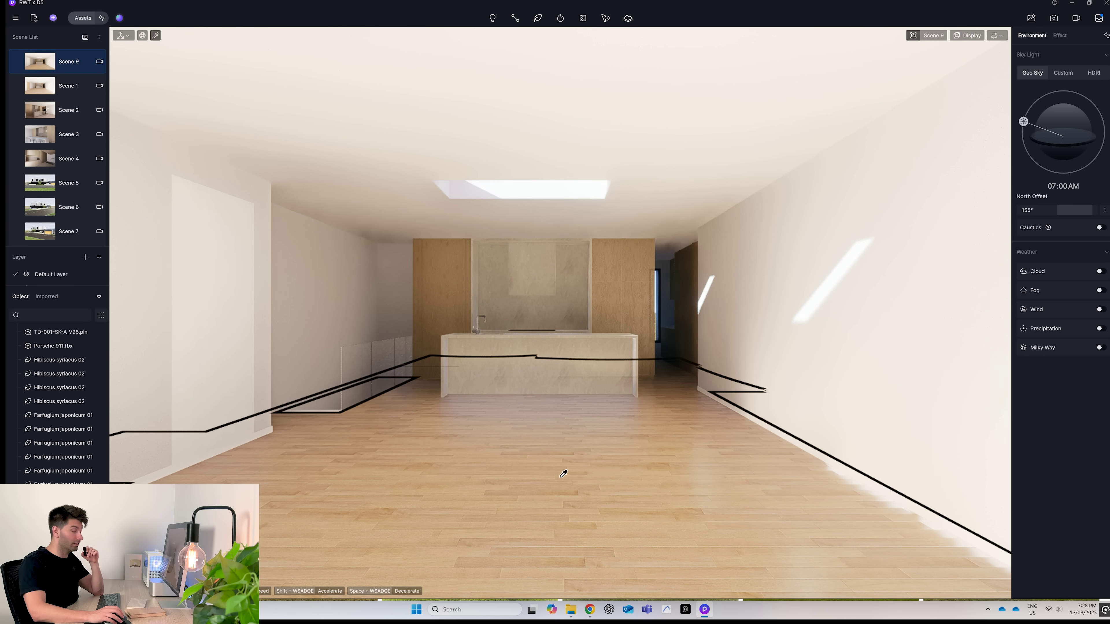
left_click(579, 455)
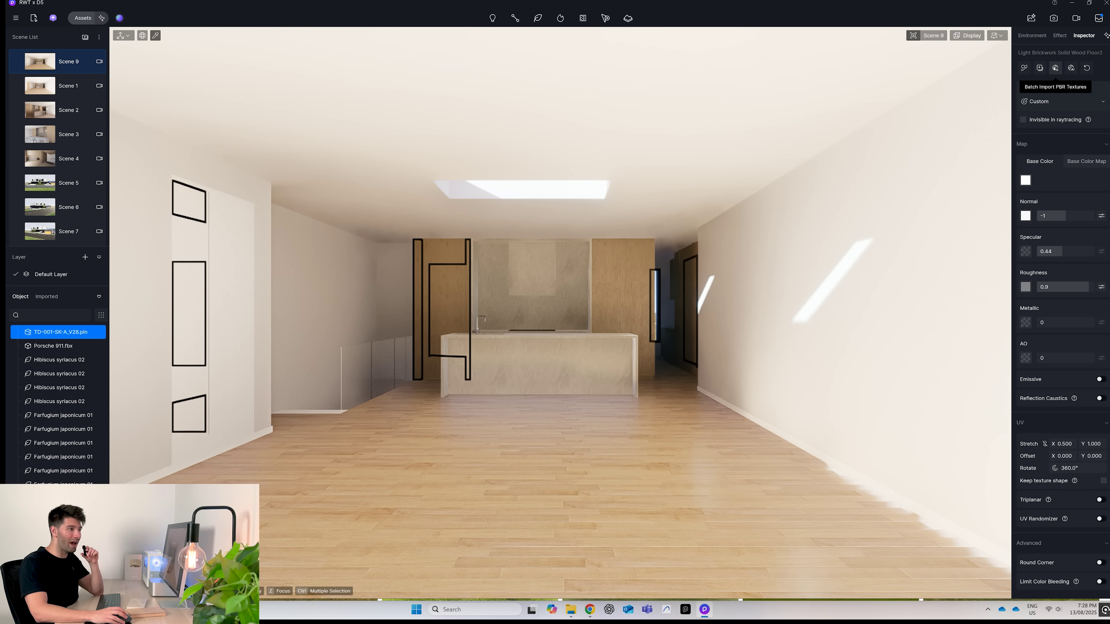
left_click(1056, 68)
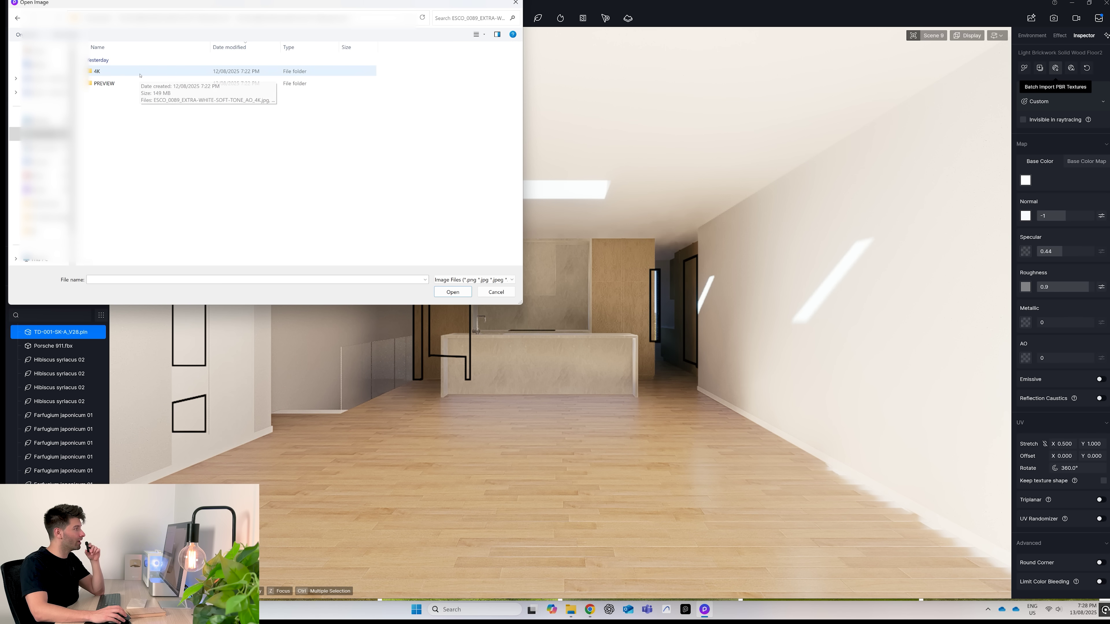
double_click(155, 73)
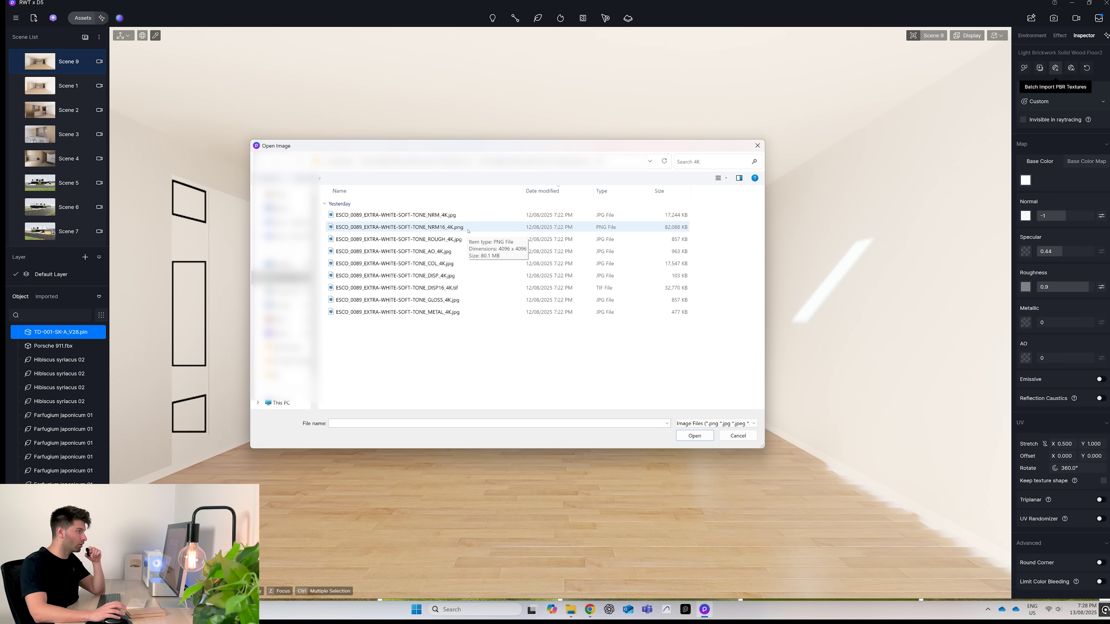
key("ctrl+a")
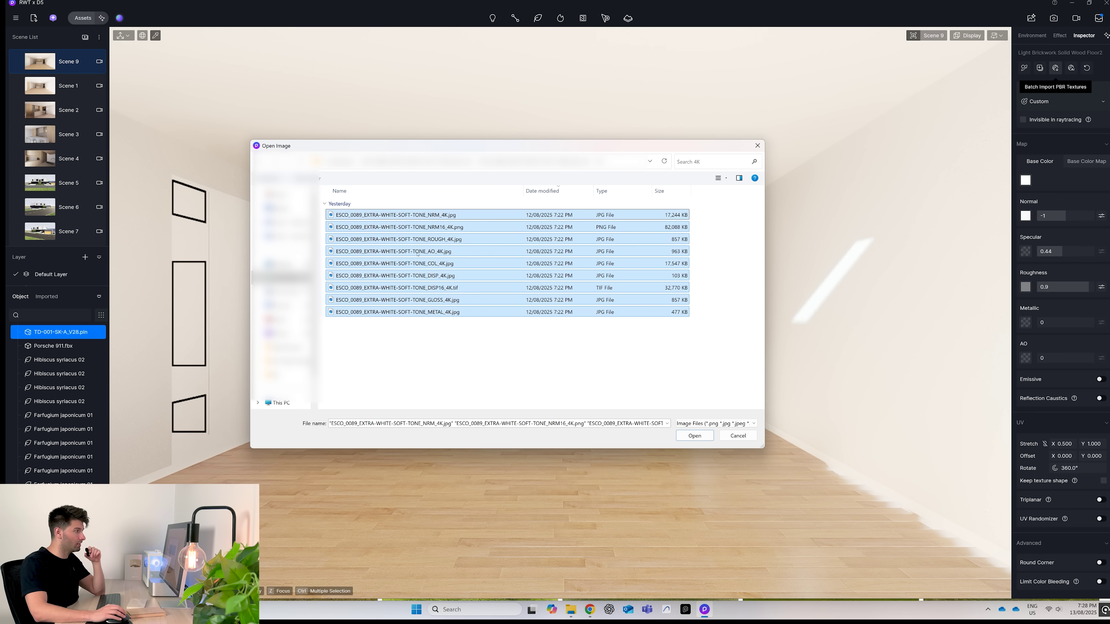
left_click(693, 437)
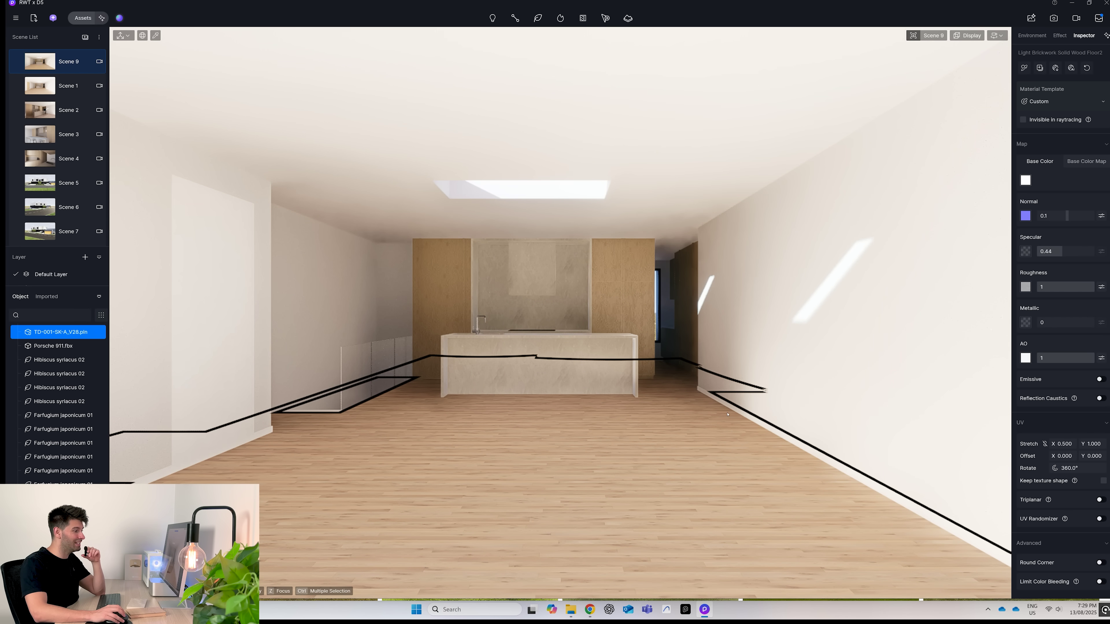
Set the floor texture's UV Stretch X to 0.25
left_click(1064, 444)
type("0.25")
key("Return")
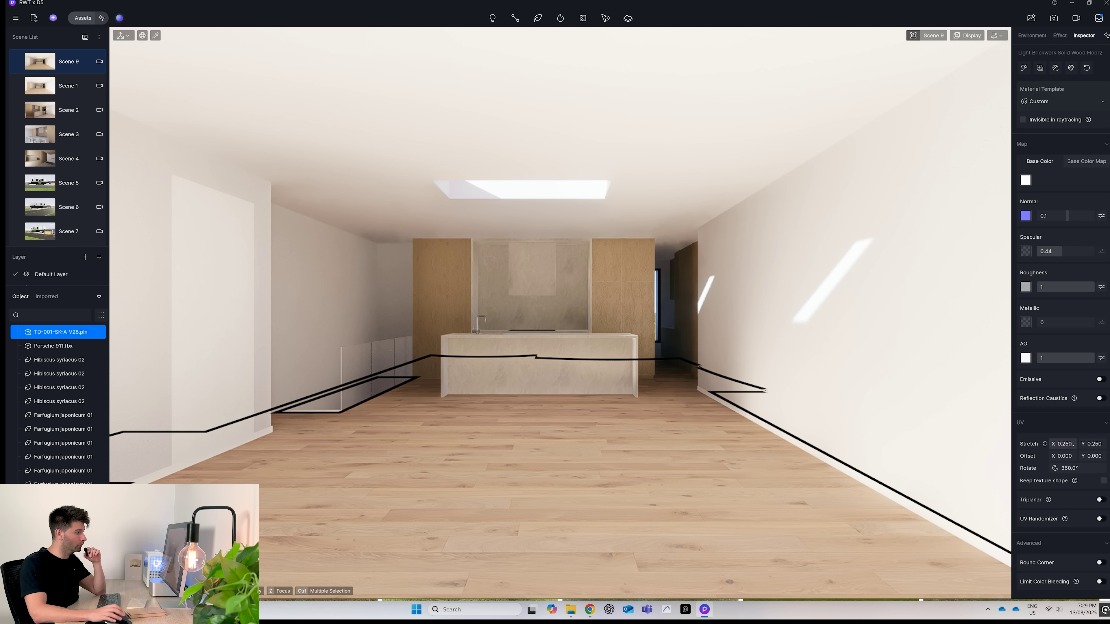
Batch-import the 4K TECHNISTONE texture maps into the grey stone material
key("Escape")
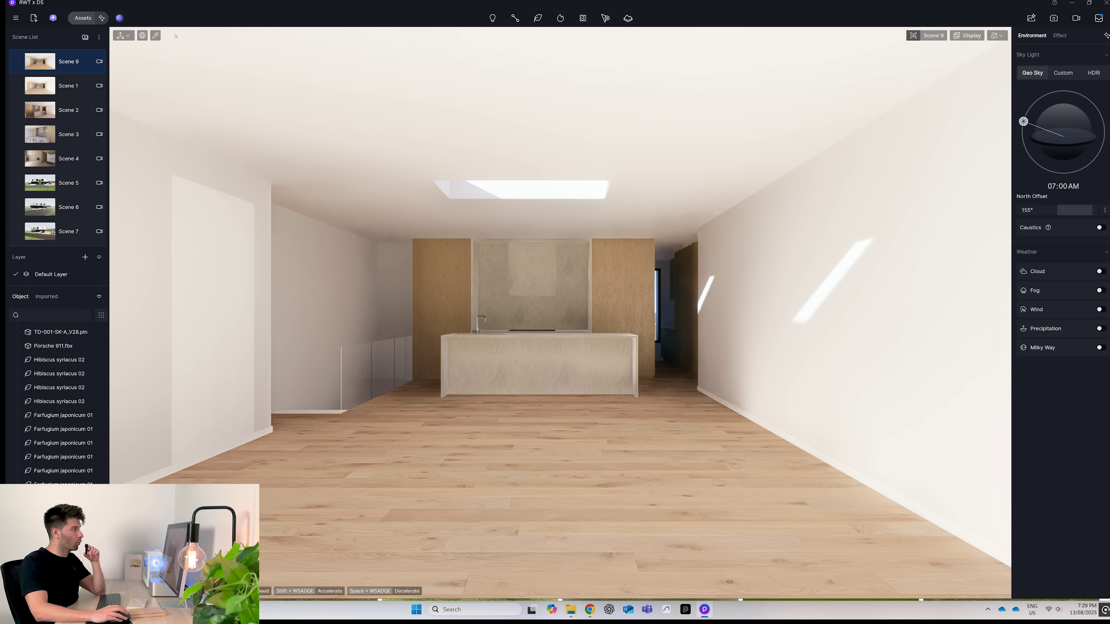
key("i")
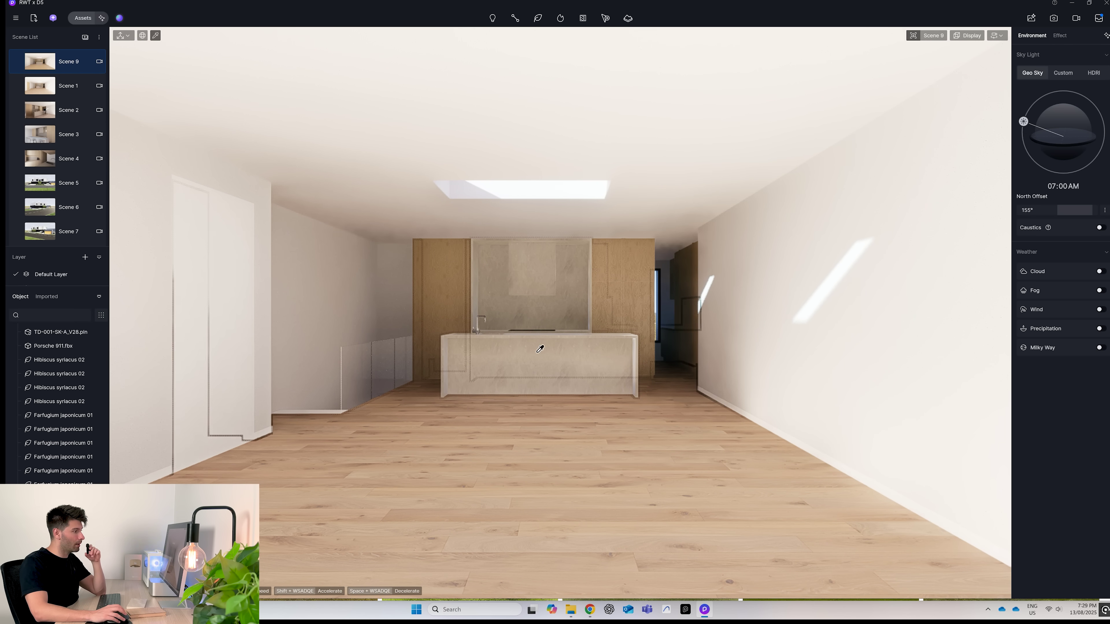
left_click(593, 364)
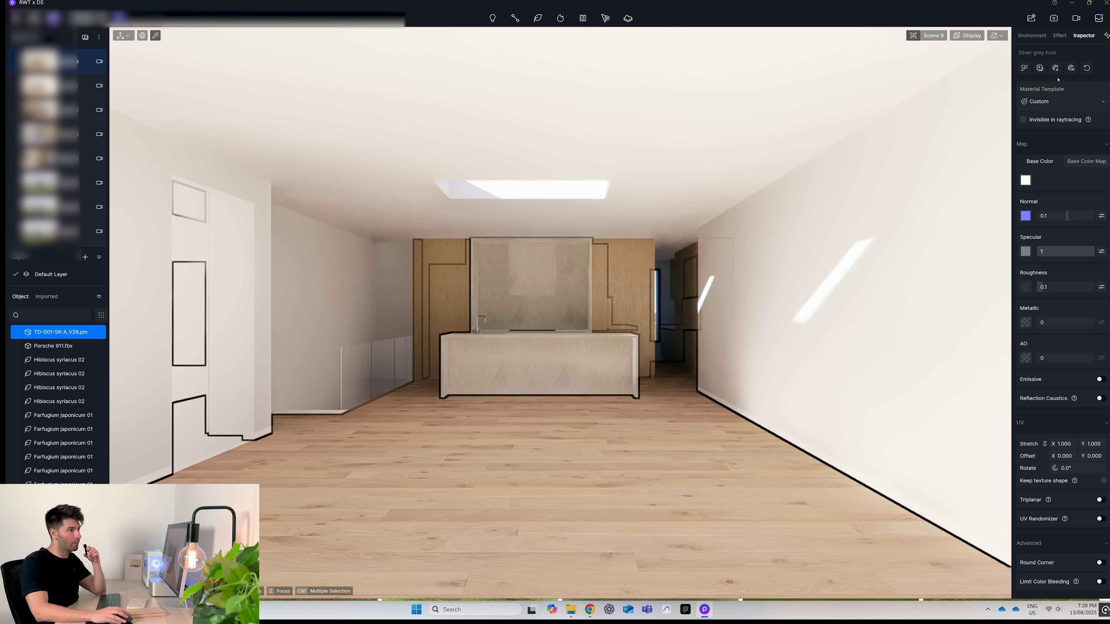
left_click(1055, 68)
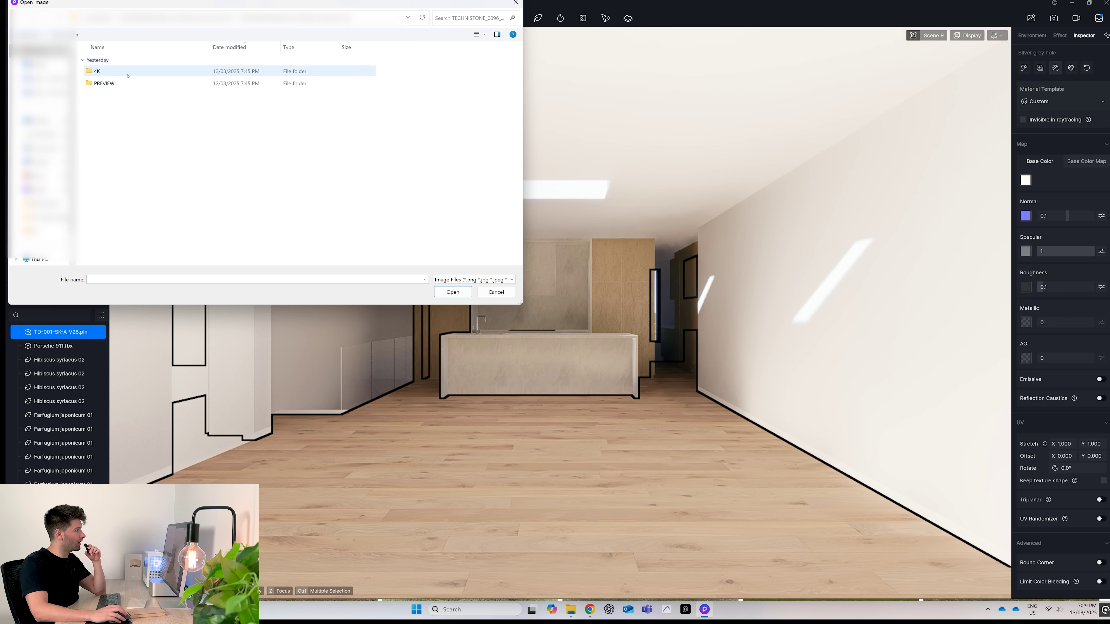
double_click(116, 75)
key("ctrl+a")
left_click(452, 292)
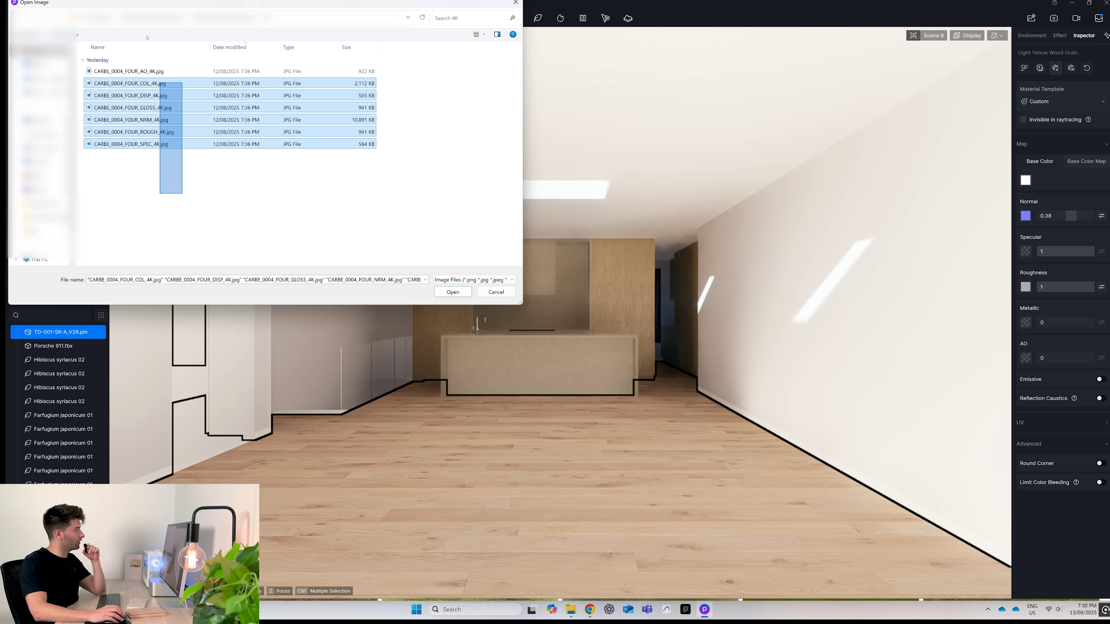
Load the CARBE texture maps into the wood material and lower its saturation to -20
left_click_drag(162, 78, 161, 66)
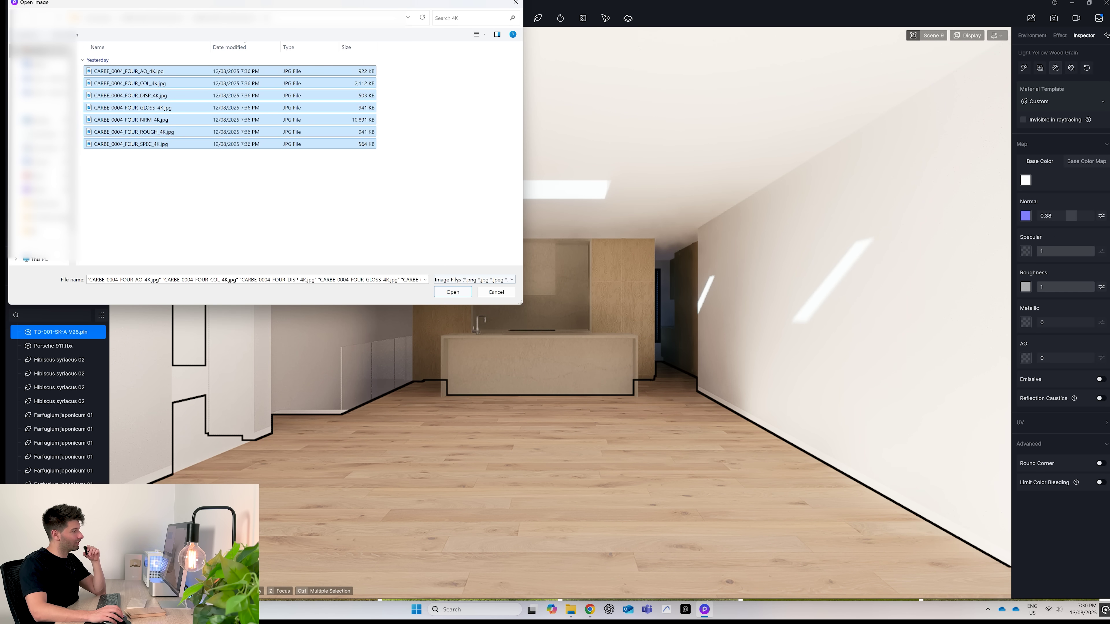
left_click(453, 292)
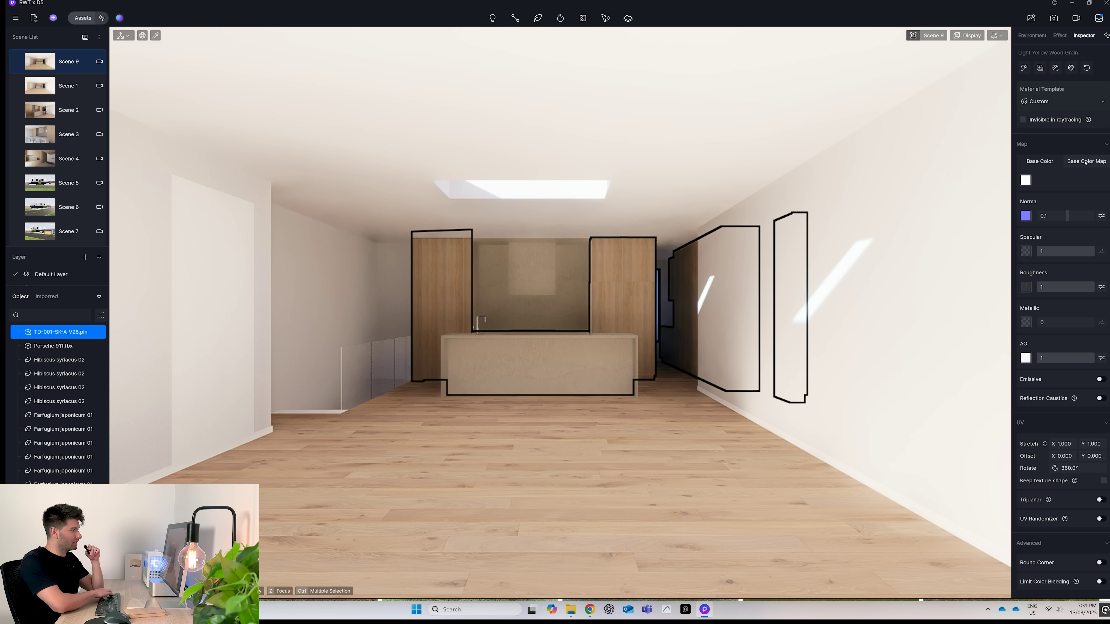
key("w")
key("w")
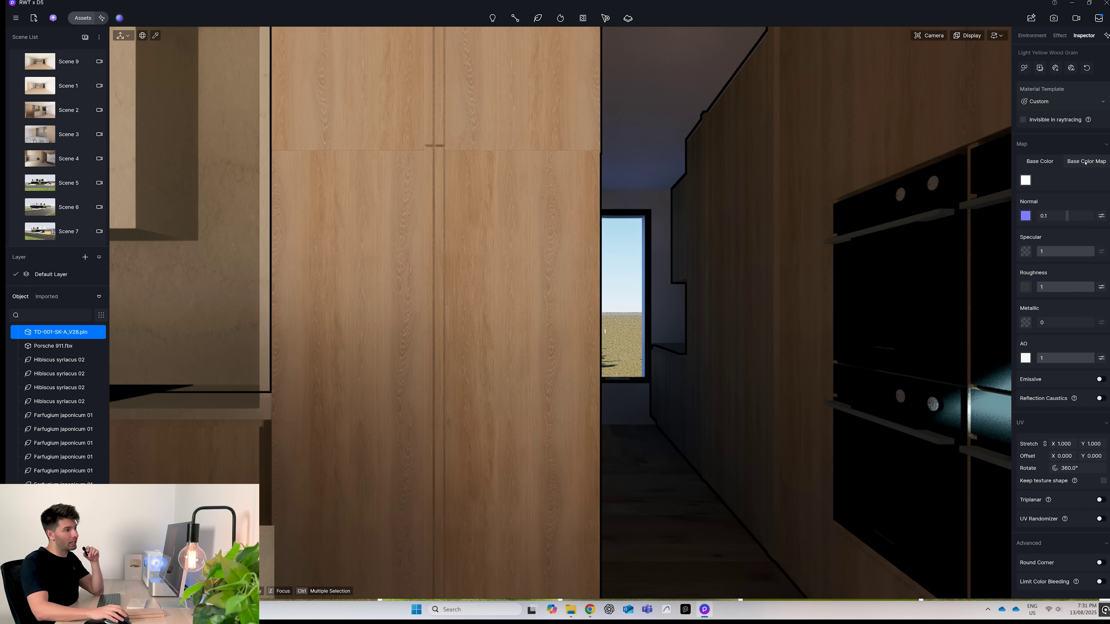
left_click(1085, 162)
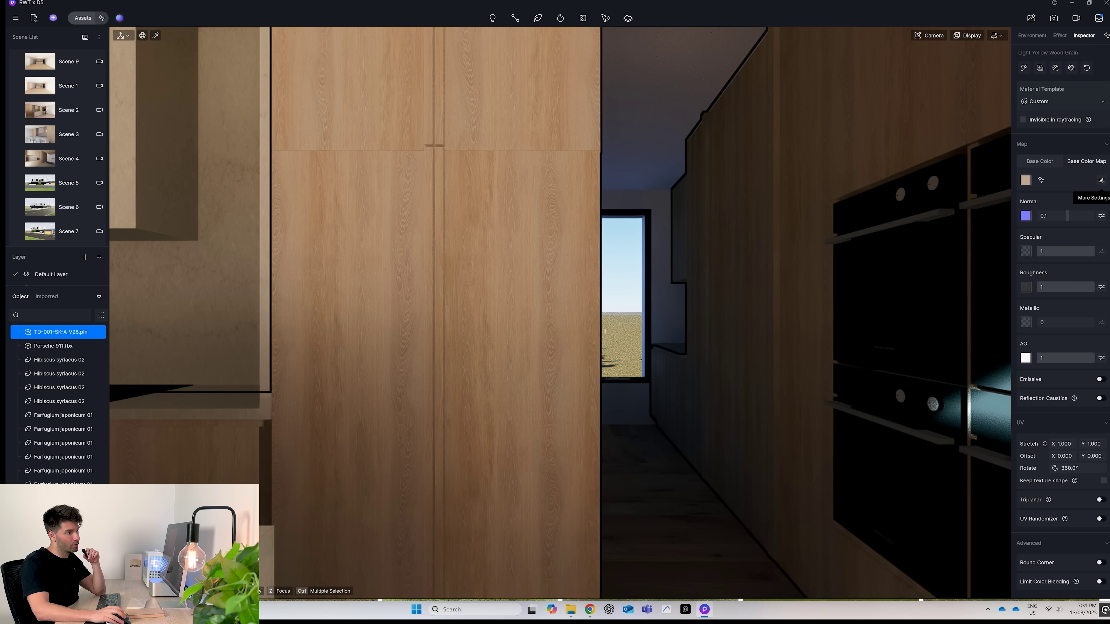
left_click(1101, 180)
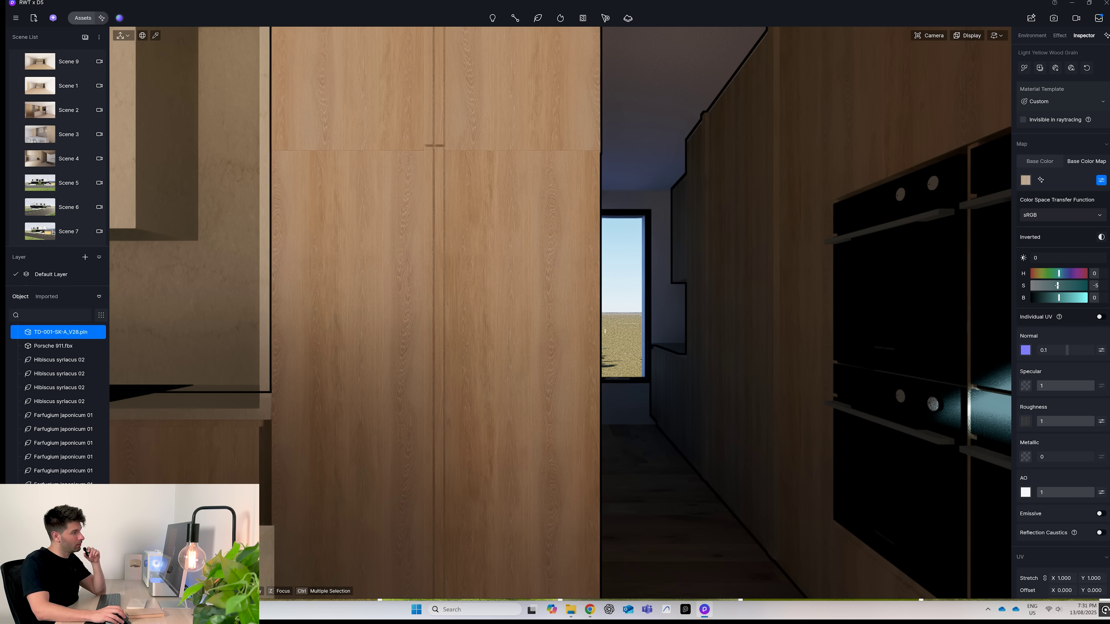
left_click_drag(1058, 286, 1052, 286)
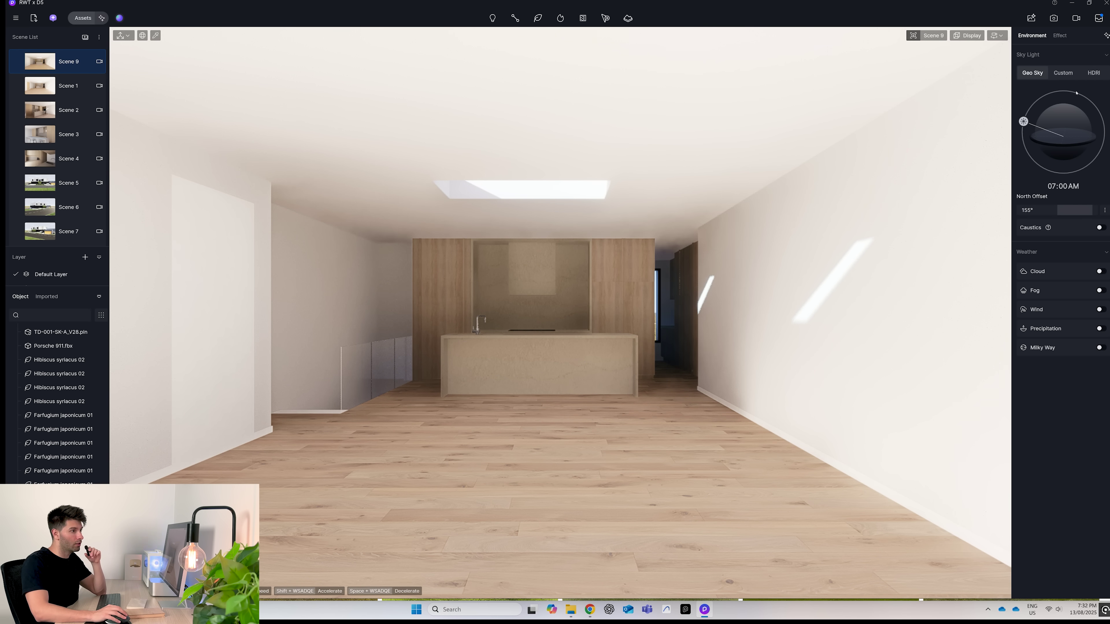
Switch the sky to a custom 16K historic city park overcast HDRI rotated 228.3°
left_click(1100, 75)
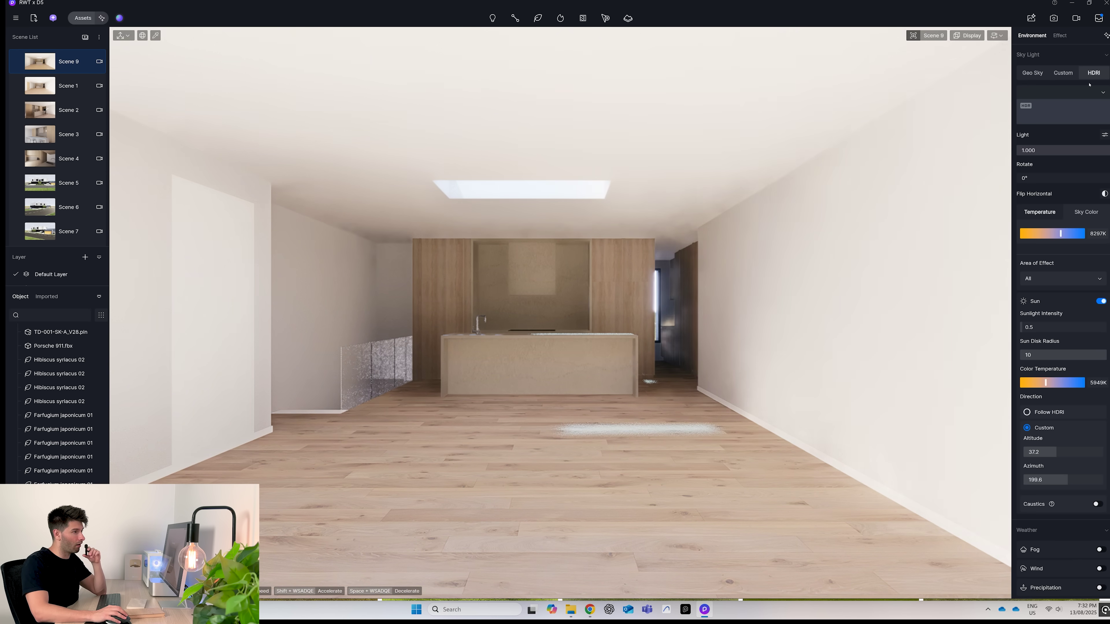
left_click(1070, 107)
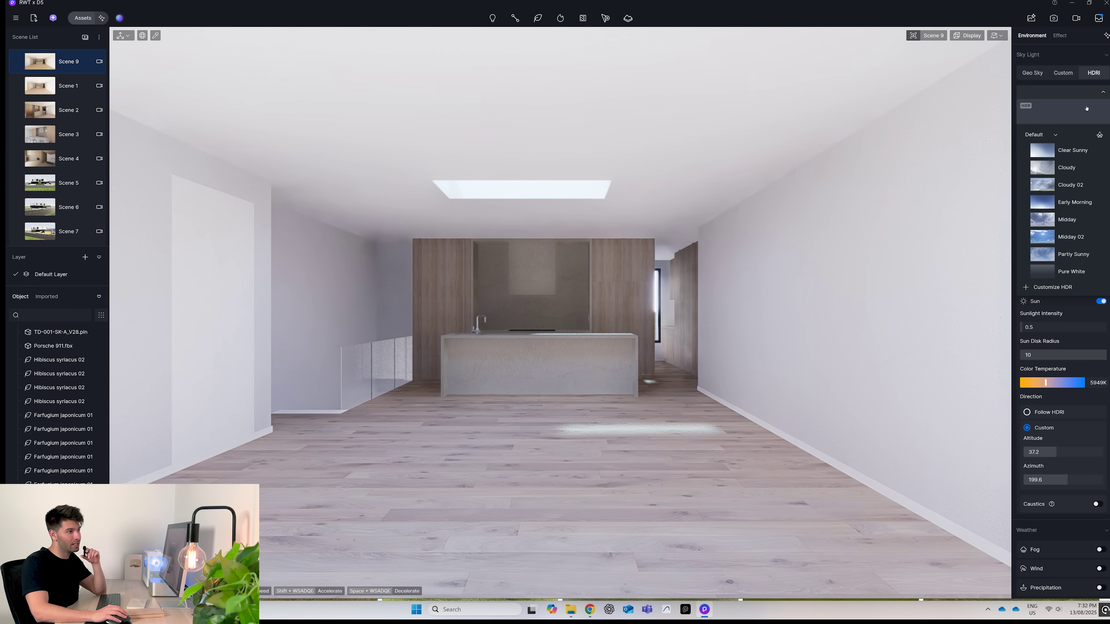
left_click(1041, 287)
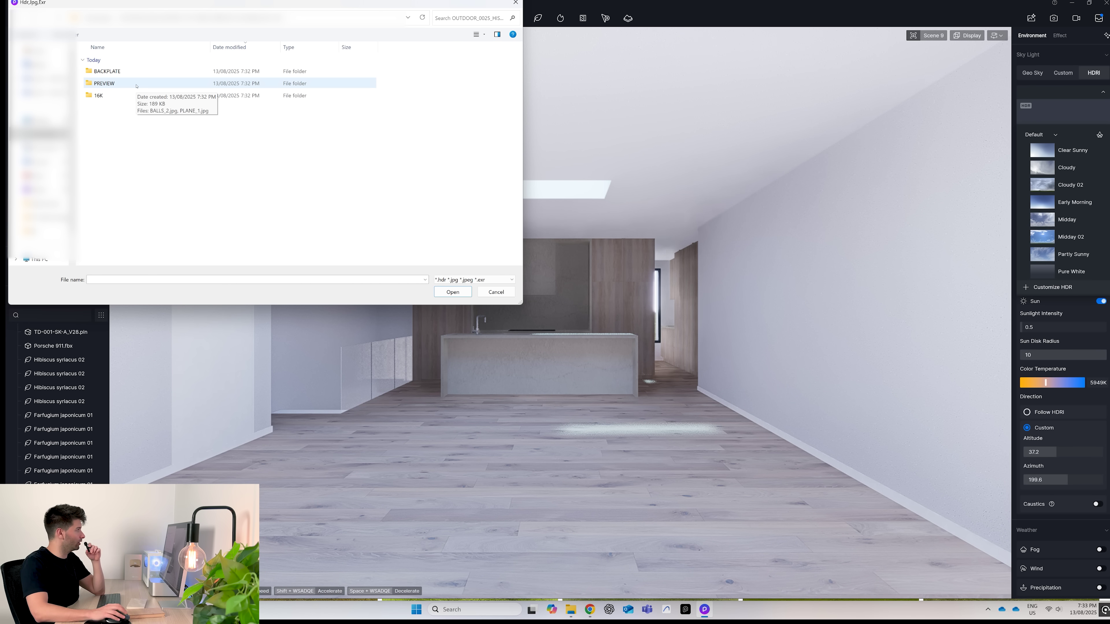
double_click(113, 99)
left_click(144, 71)
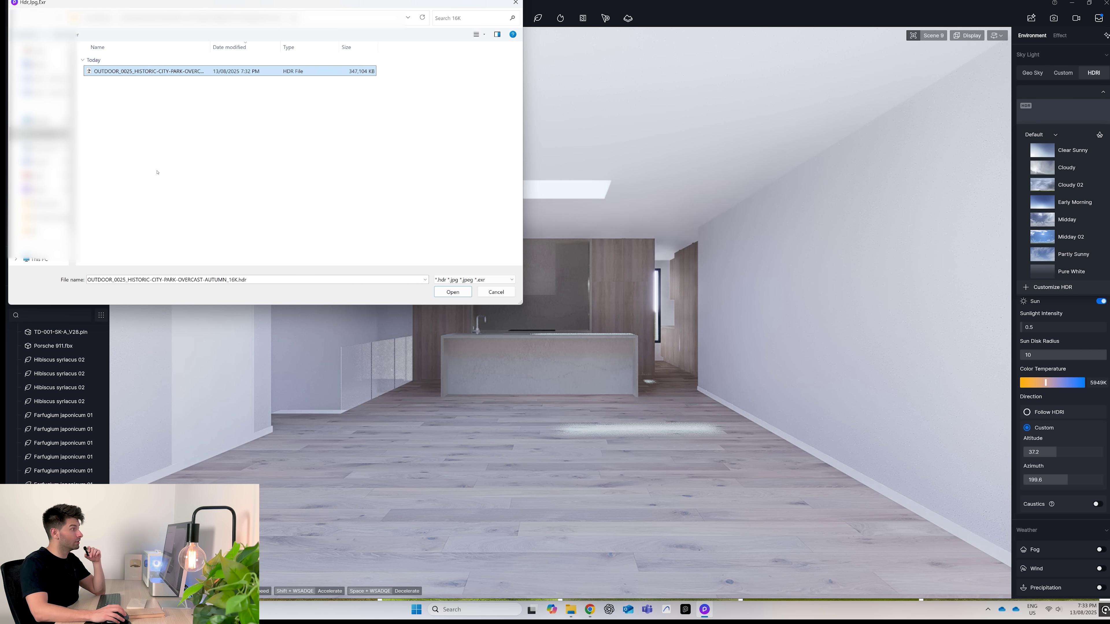
left_click(454, 292)
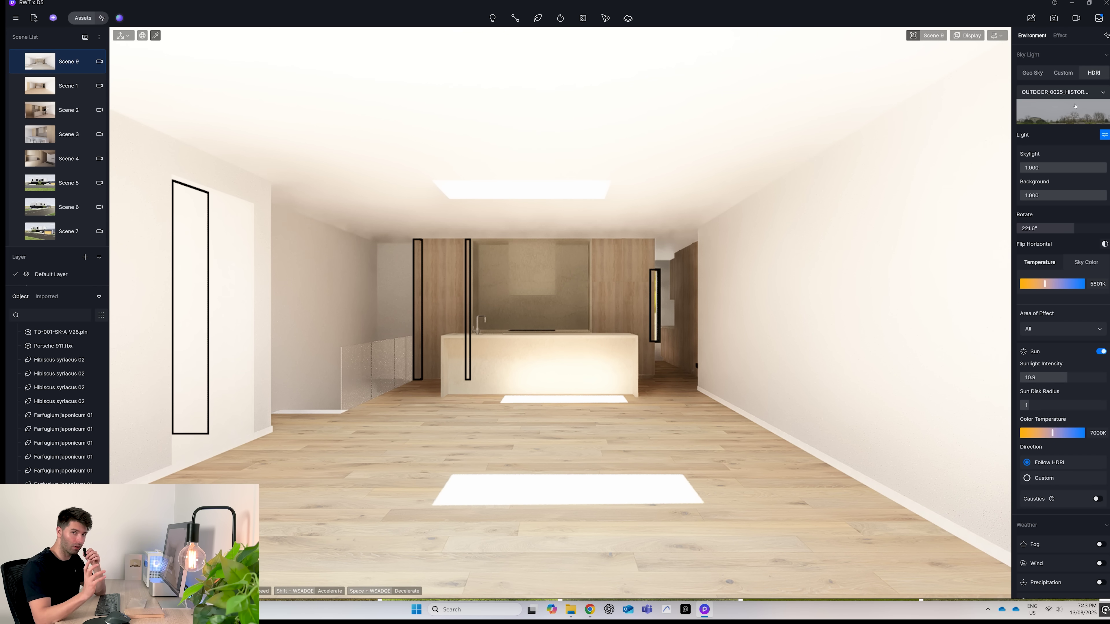
scroll(1075, 107, "down", 1)
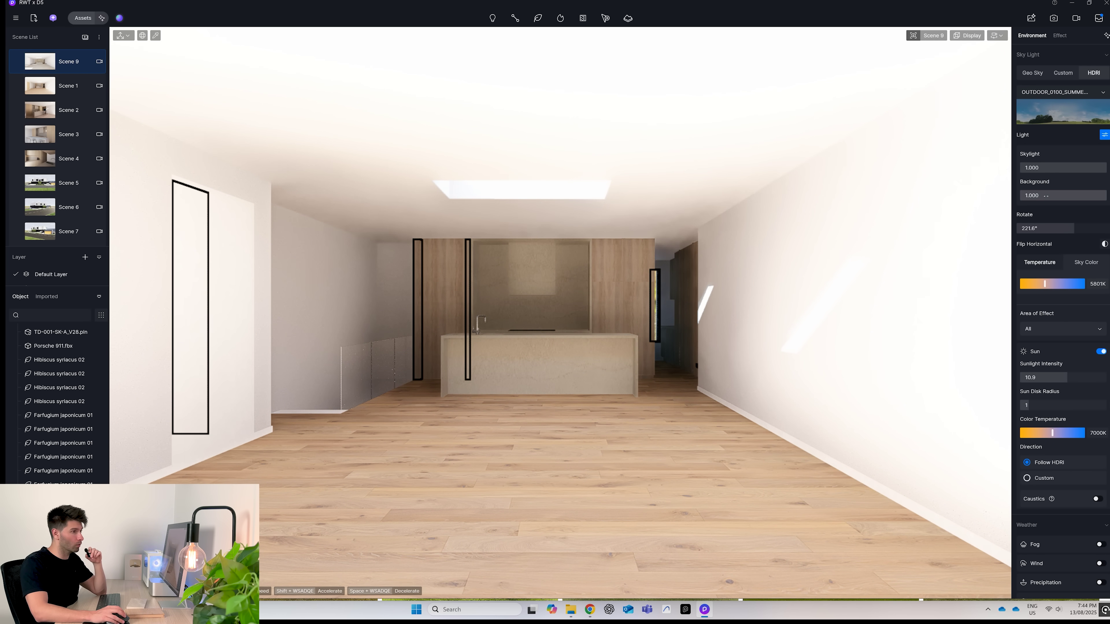
Render a still image of the empty kitchen view, then exit image mode
left_click(1054, 18)
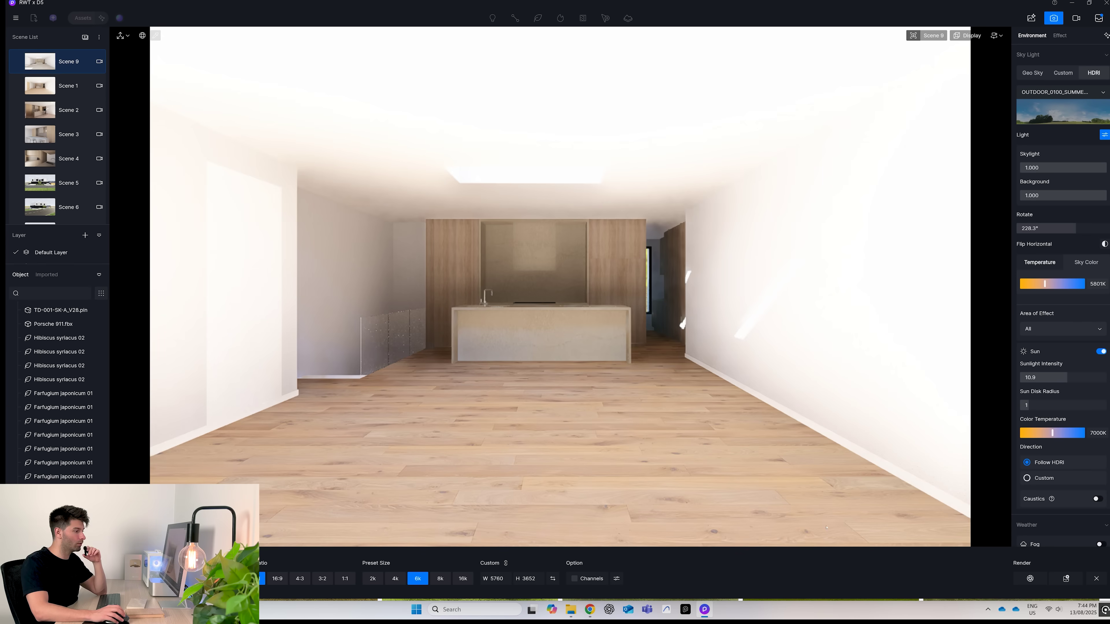
left_click(1030, 578)
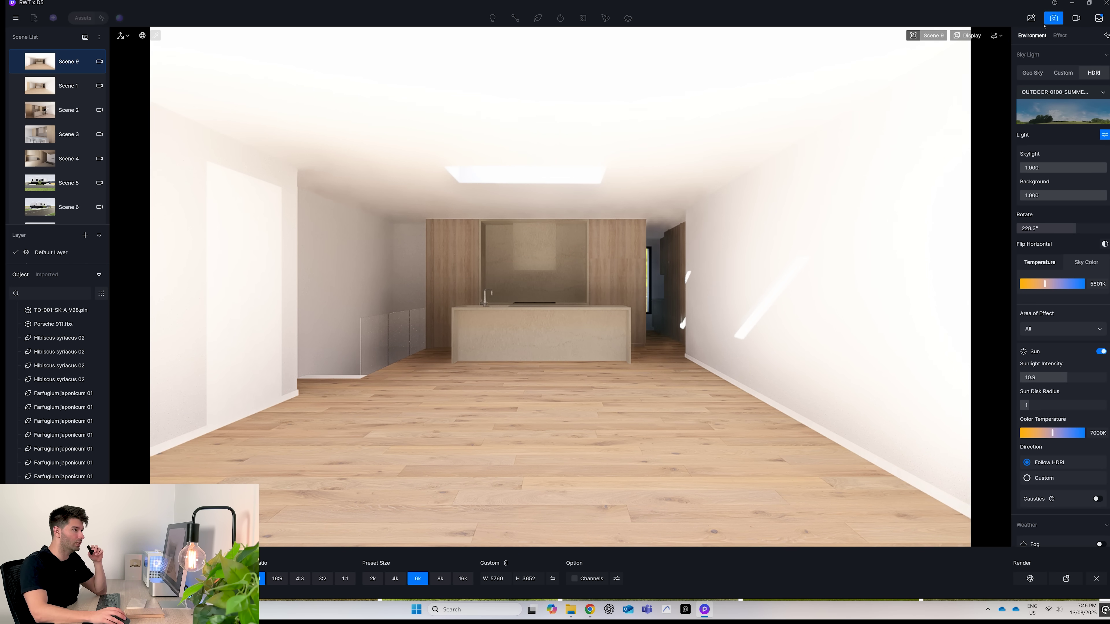
left_click(1096, 578)
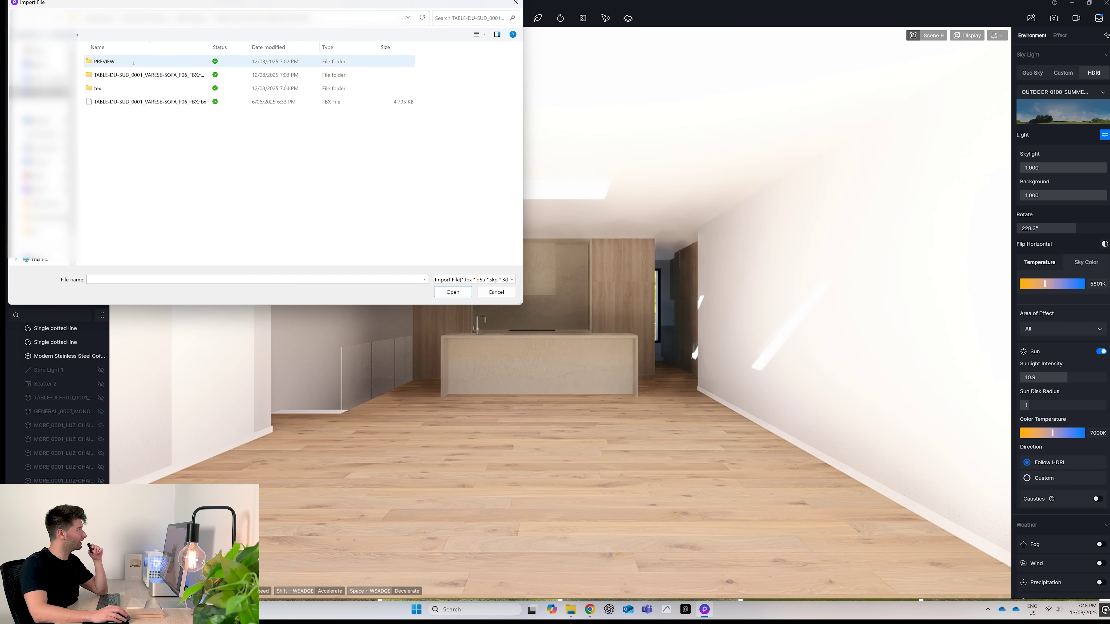
Import TABLE-DU-SUD_0001_VARESE-SOFA_F06_FBX.fbx into the project
left_click(89, 104)
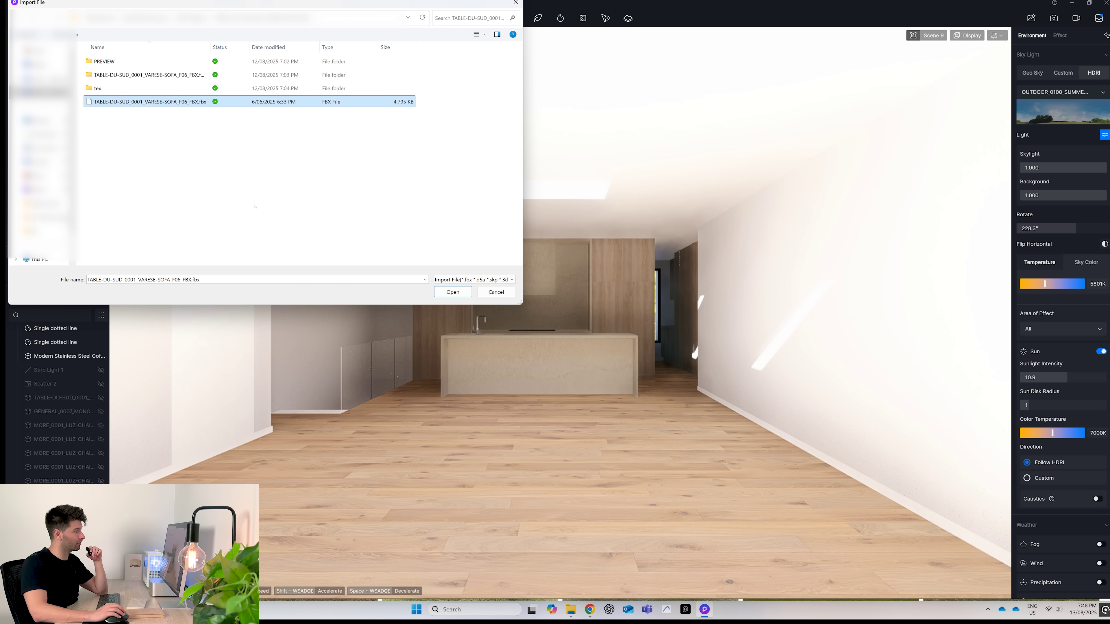
left_click(447, 292)
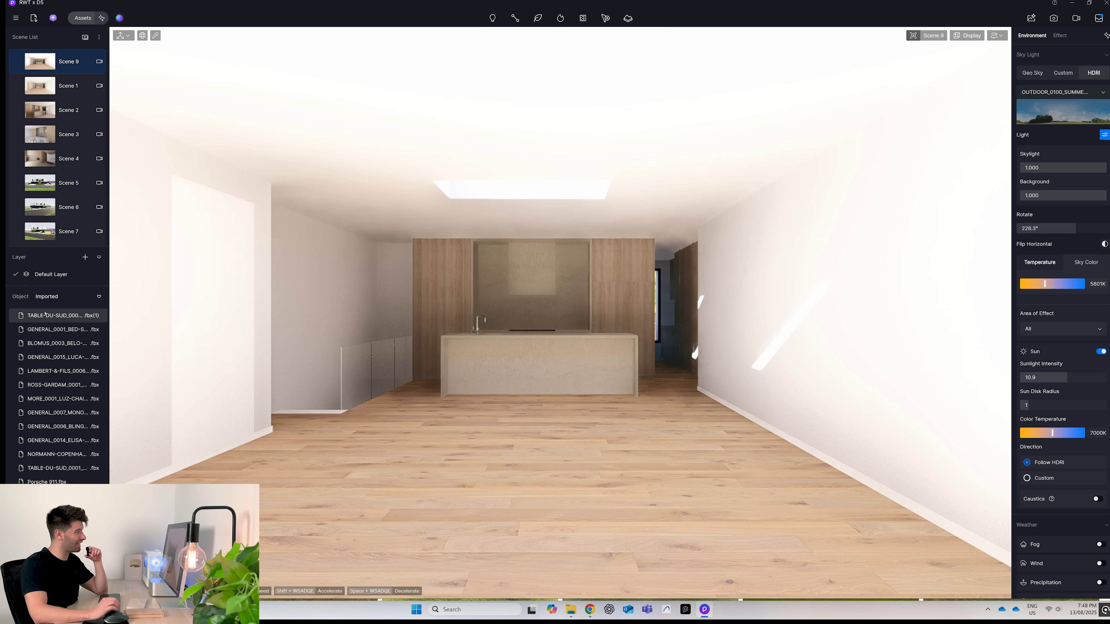
Place the imported TABLE-DU-SUD sofa in the living area, rotated -90°
left_click(45, 320)
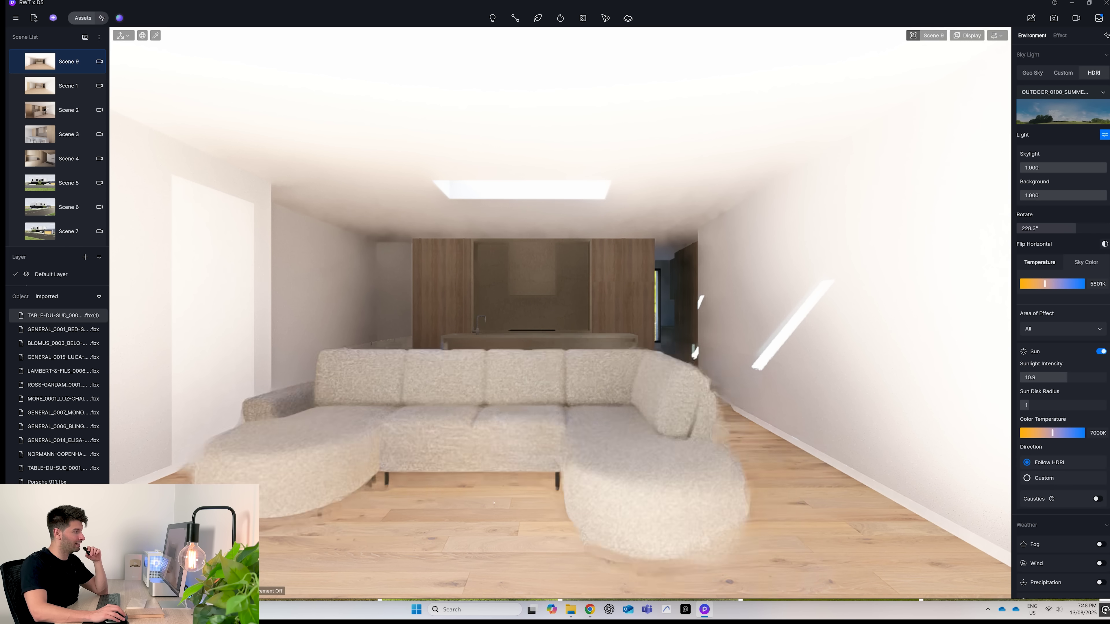
left_click(513, 512)
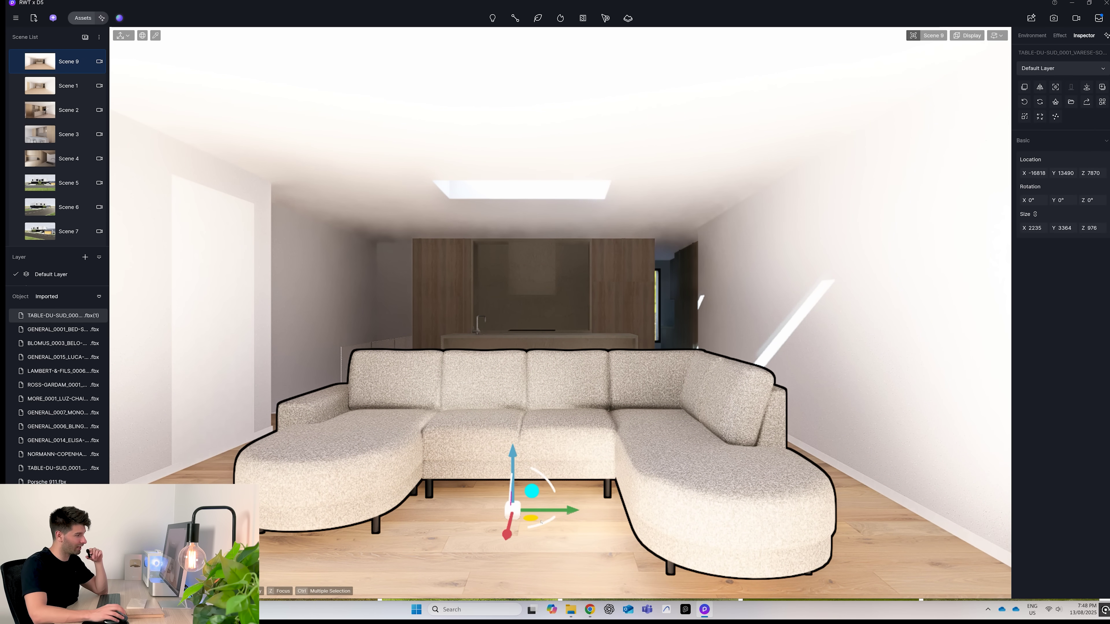
left_click_drag(541, 522, 598, 479)
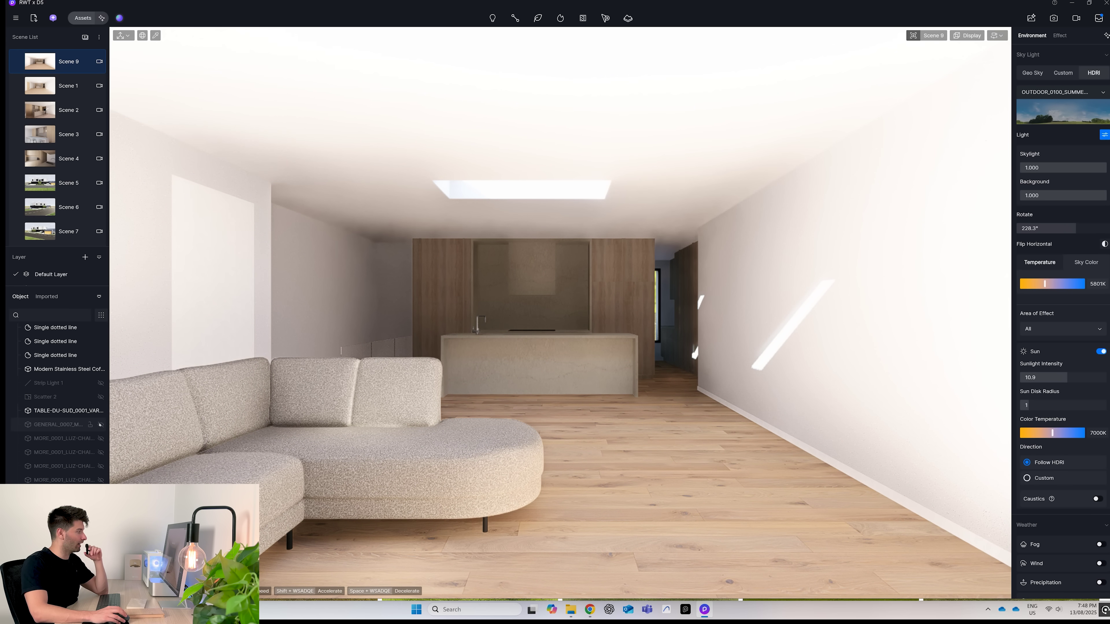
Unhide the round dining table and four LUZ chairs, then enter image rendering
left_click(101, 425)
left_click(100, 438)
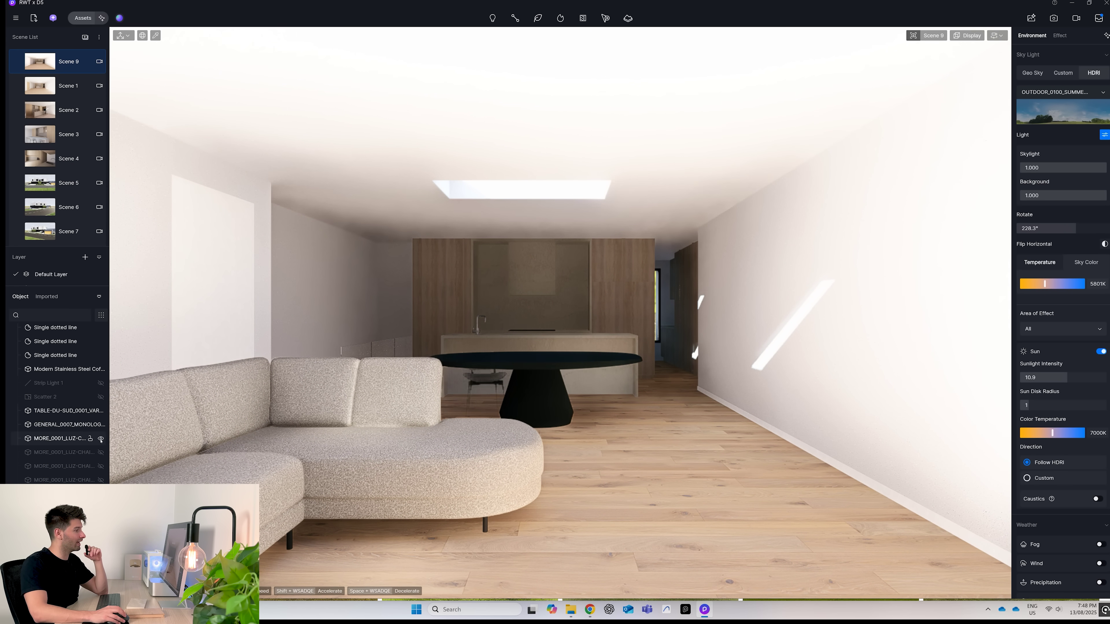
left_click(101, 452)
left_click(100, 466)
left_click(101, 479)
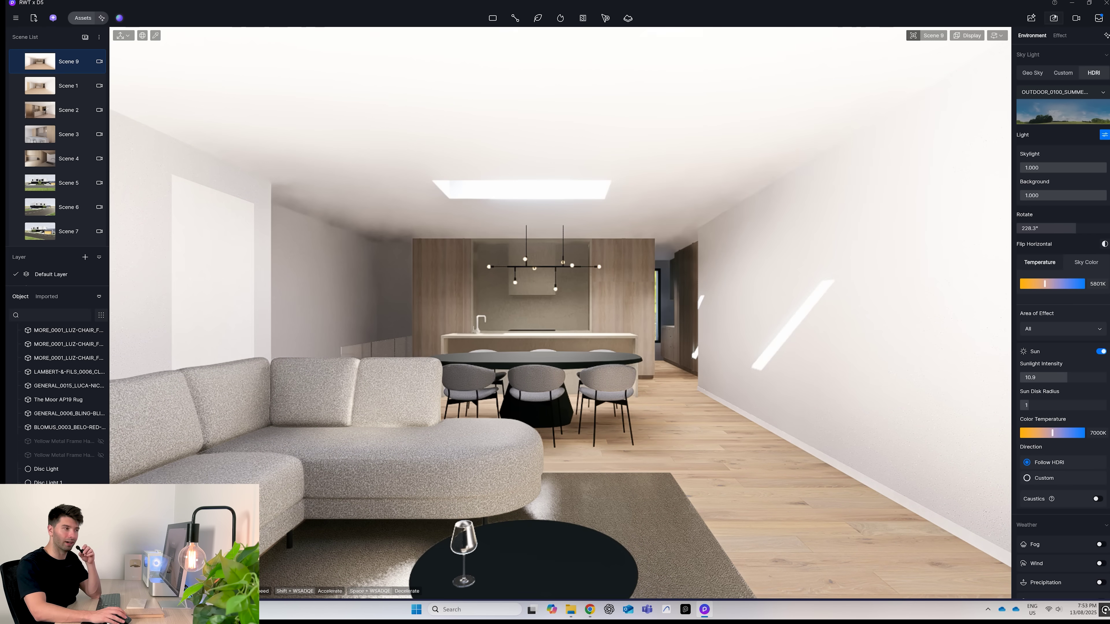
left_click(1053, 18)
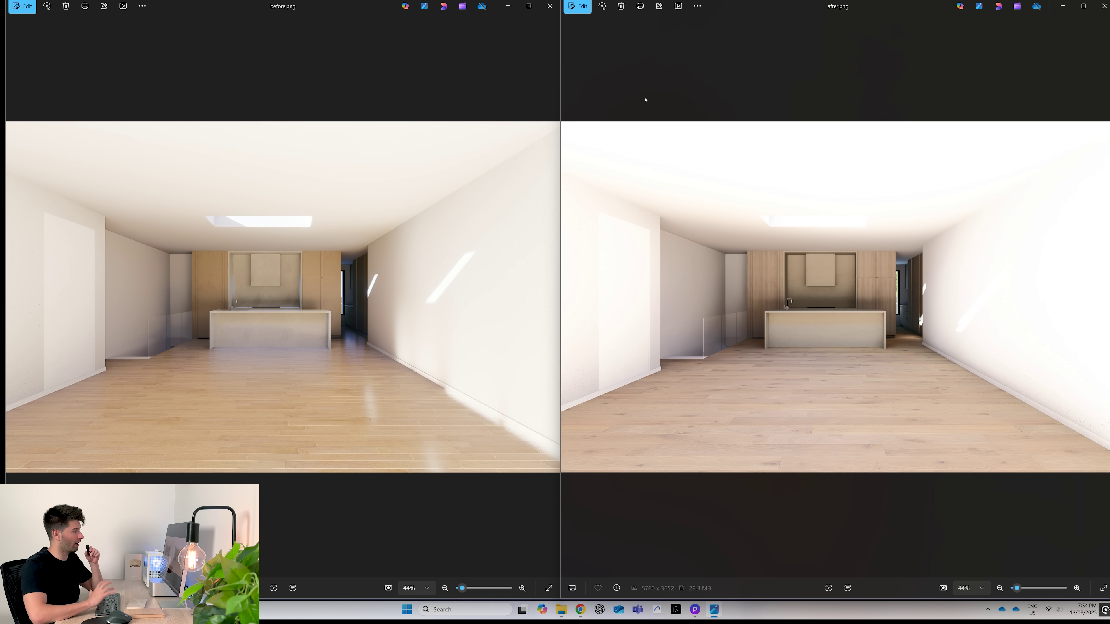
Zoom and pan the before.png render to inspect its details
scroll(468, 589, "up", 3)
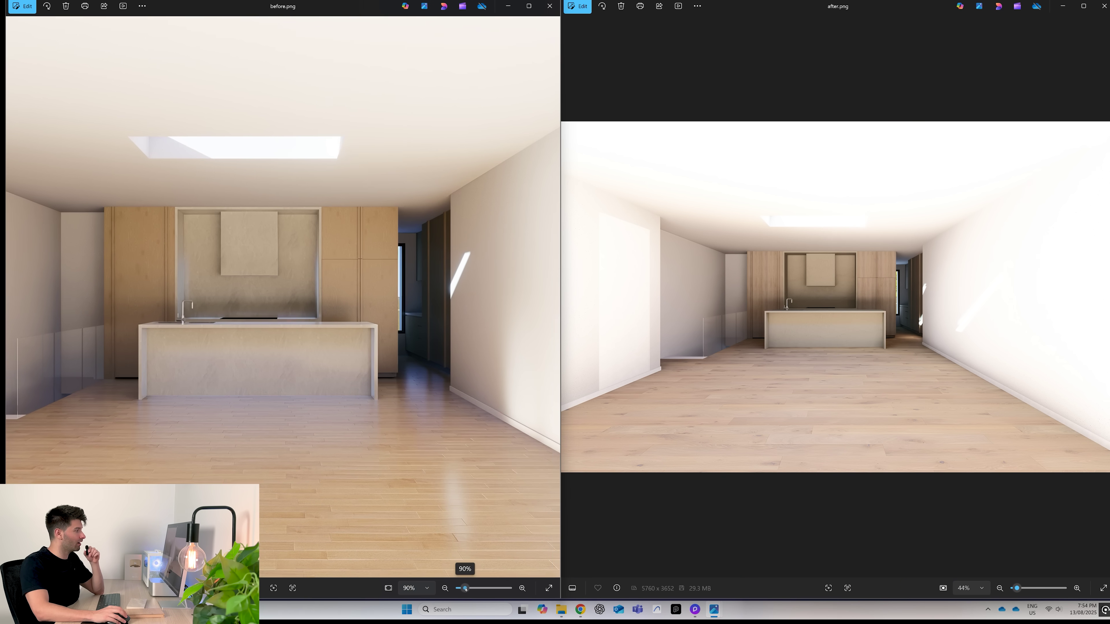
scroll(1017, 588, "up", 3)
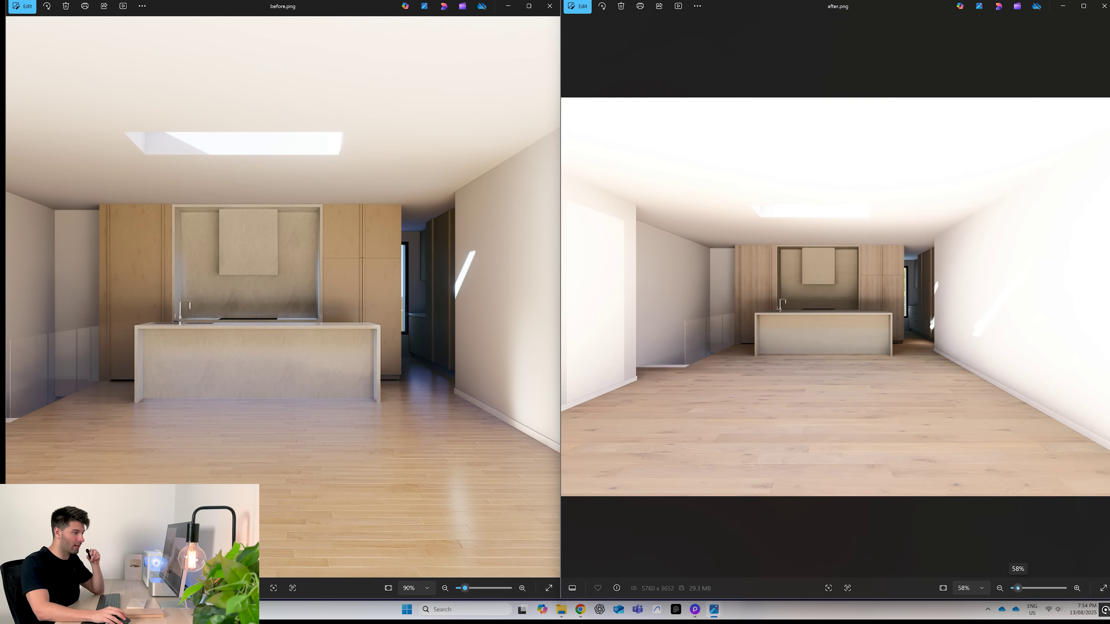
left_click_drag(341, 401, 354, 391)
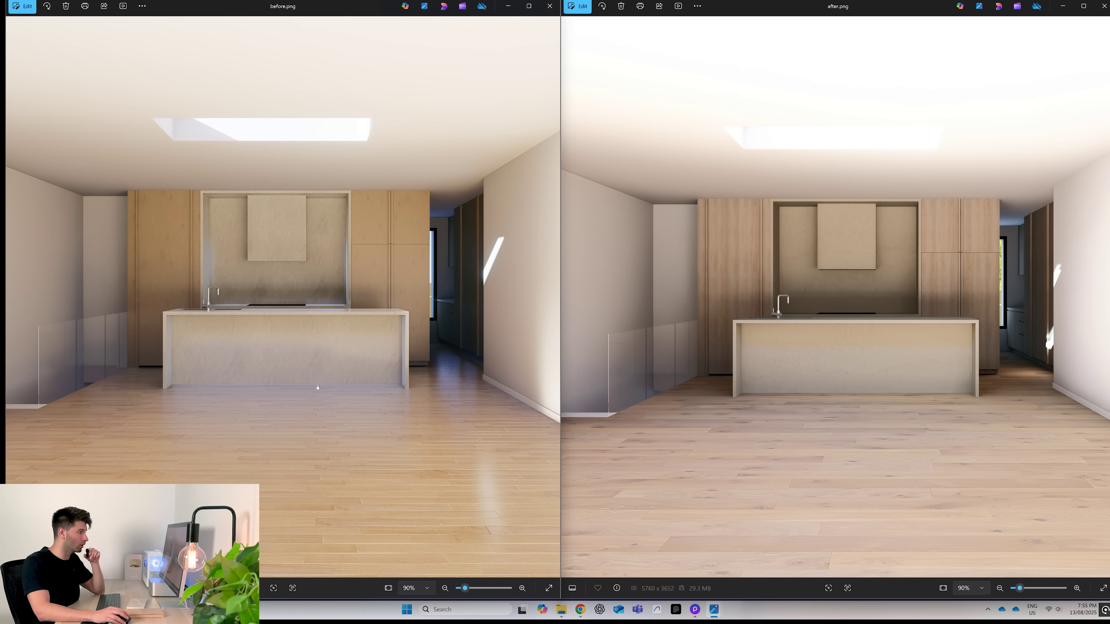
scroll(303, 308, "up", 5)
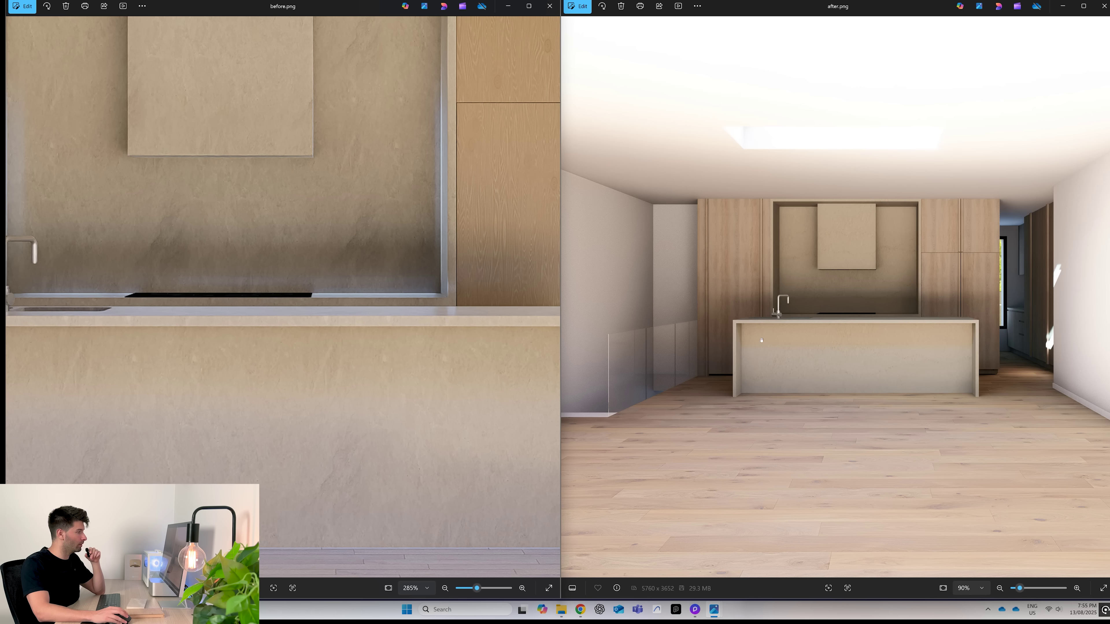
scroll(826, 301, "up", 8)
scroll(826, 302, "down", 7)
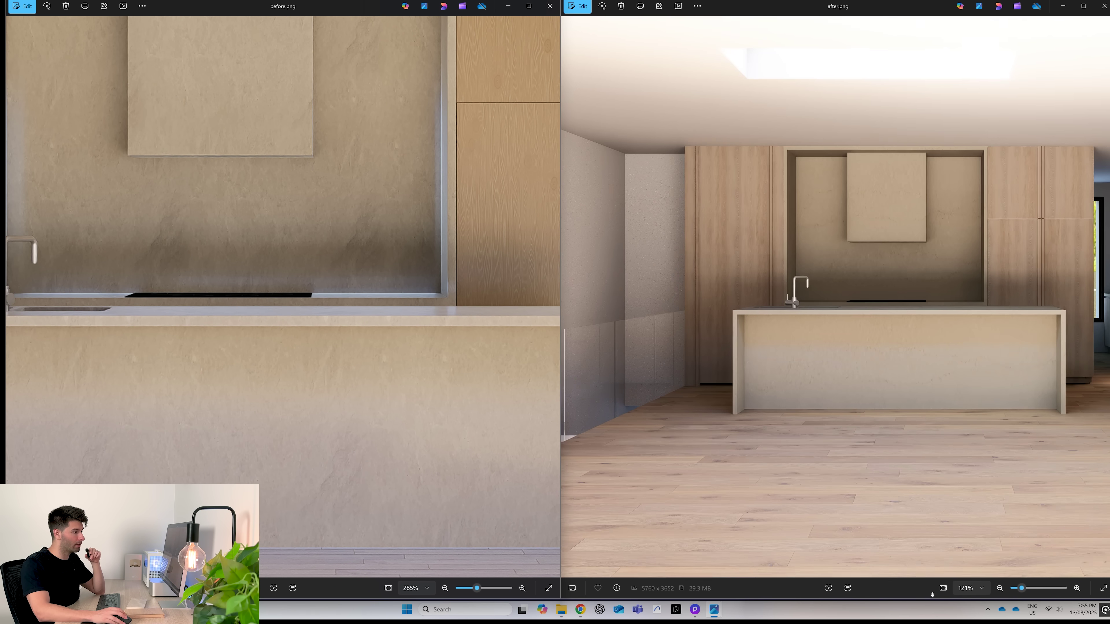
Set after.png to 90% zoom and shift its view slightly left
left_click(966, 588)
type("90")
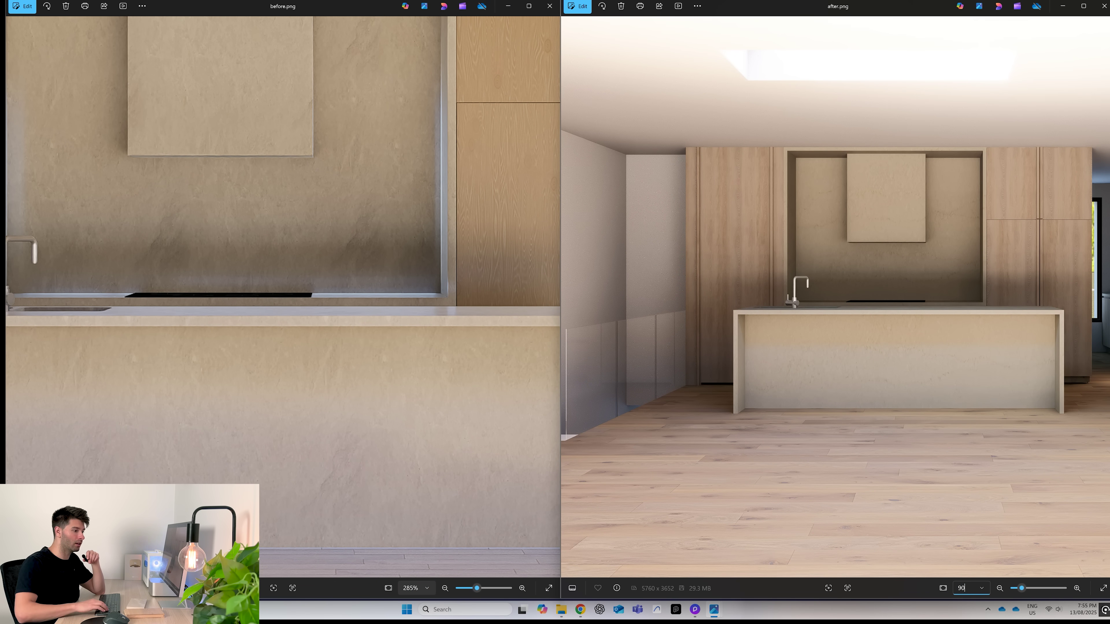
key("Return")
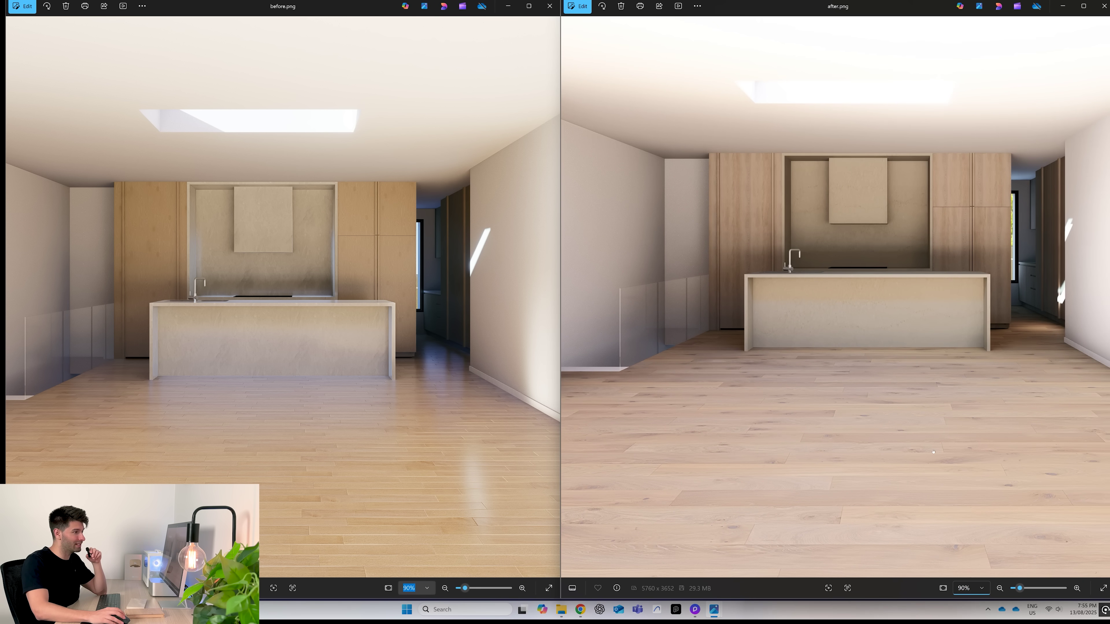
left_click_drag(933, 452, 925, 449)
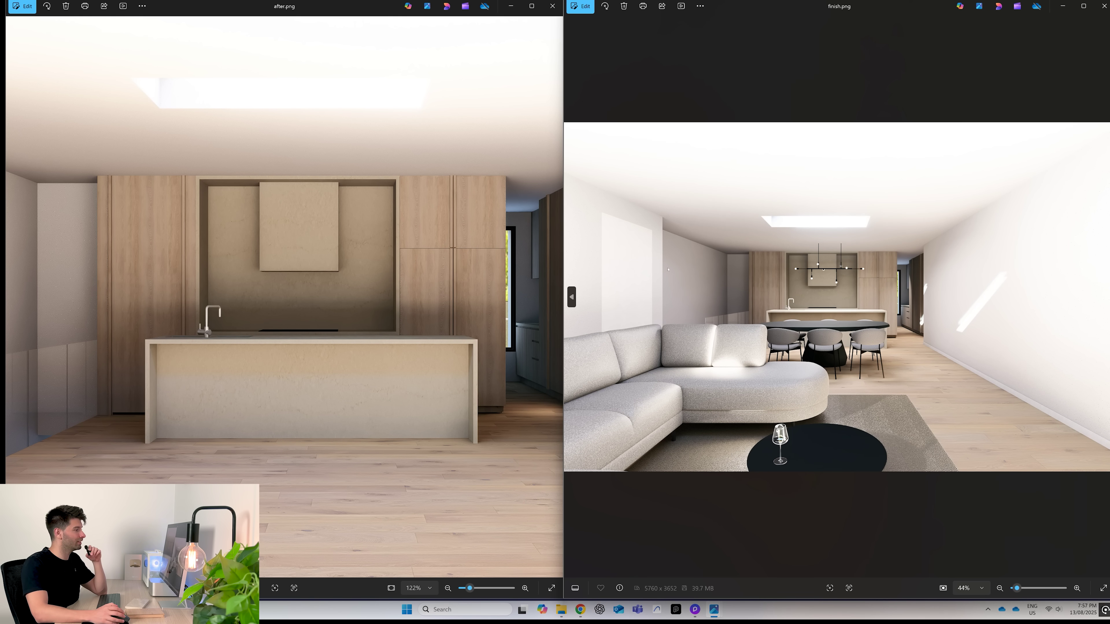
scroll(393, 340, "down", 6)
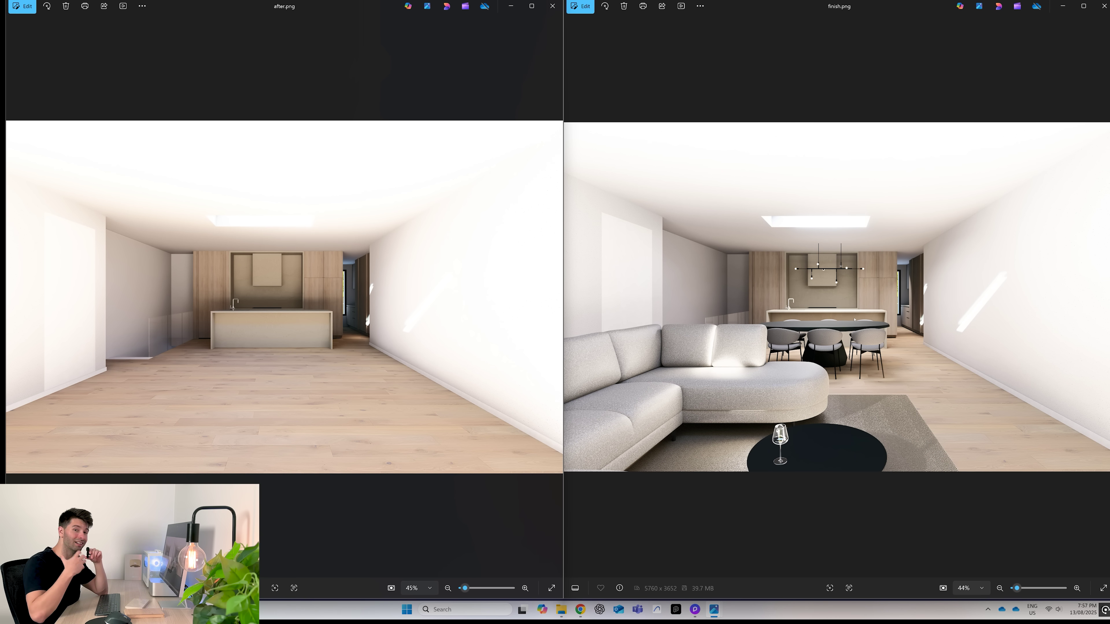
Zoom the Photos windows to compare after.png against the furnished finish.png
scroll(851, 317, "up", 3, "ctrl")
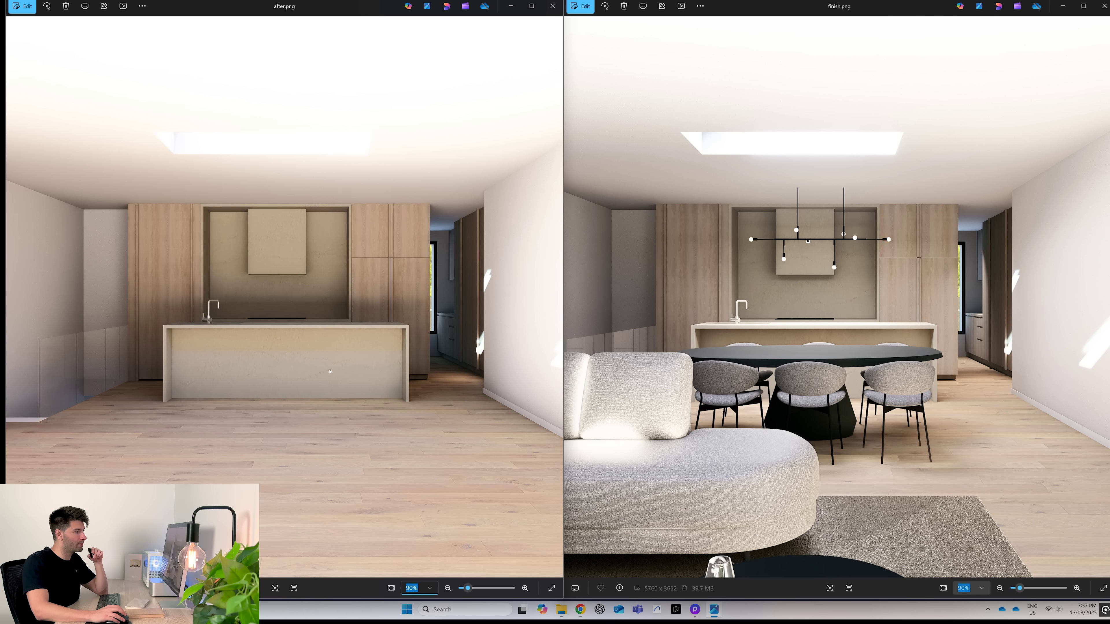
left_click(926, 297)
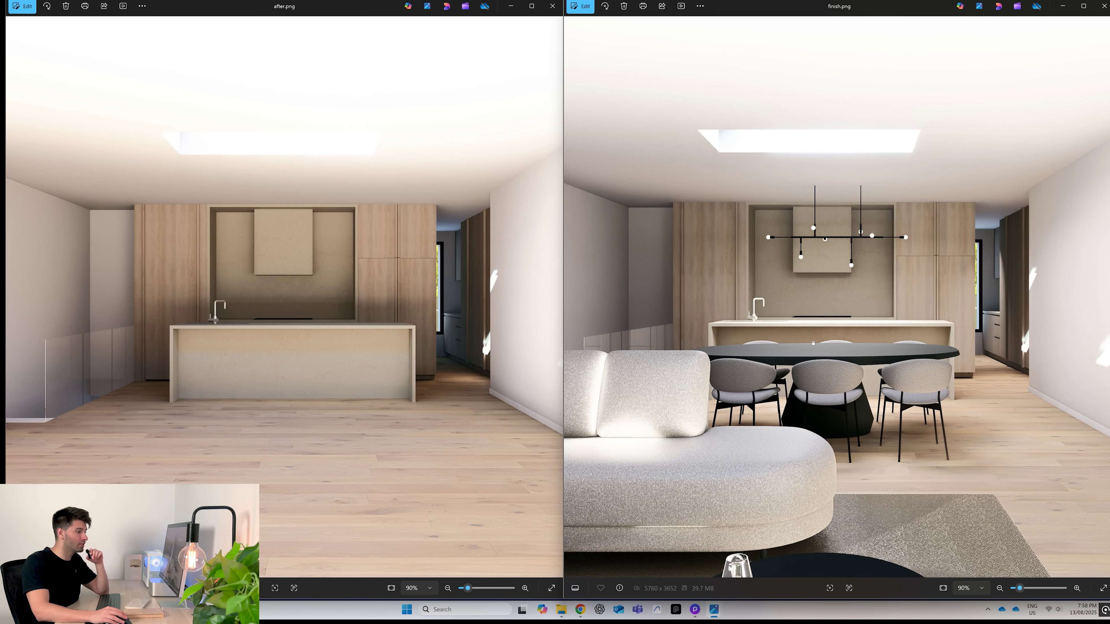
scroll(813, 342, "down", 4)
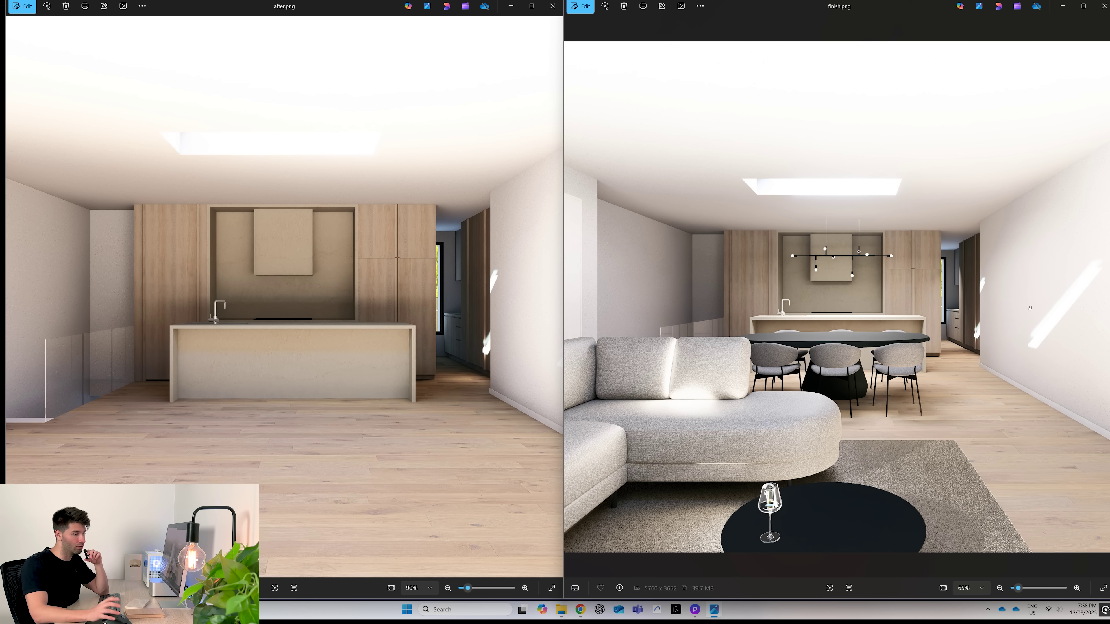
scroll(1030, 308, "up", 1)
scroll(368, 306, "up", 1)
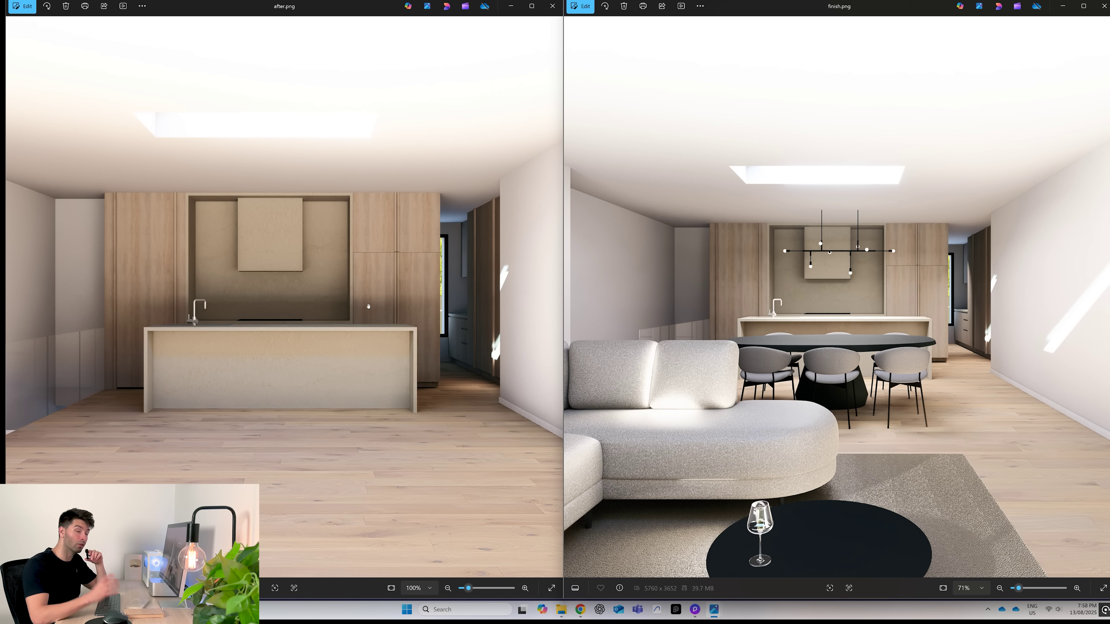